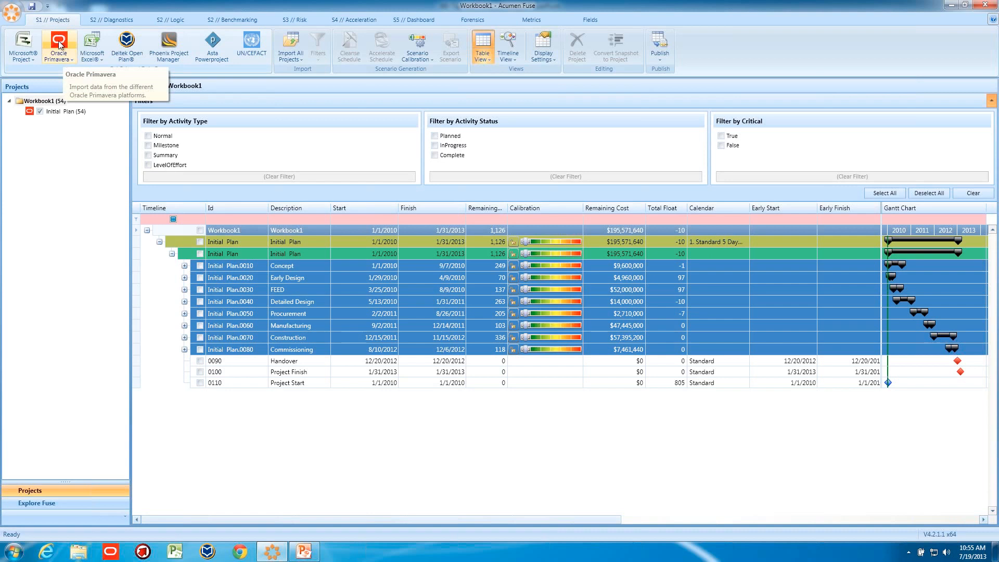
# - Expand the Early Design, Concept, Detailed Design and FEED summary groups in the Initial Plan
pyautogui.click(184, 277)
pyautogui.click(185, 266)
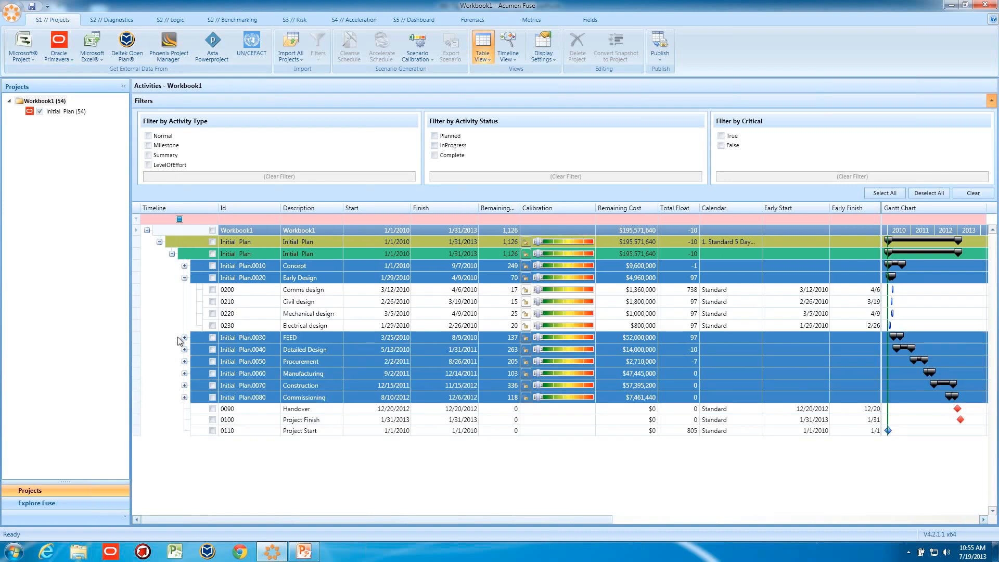
pyautogui.click(185, 395)
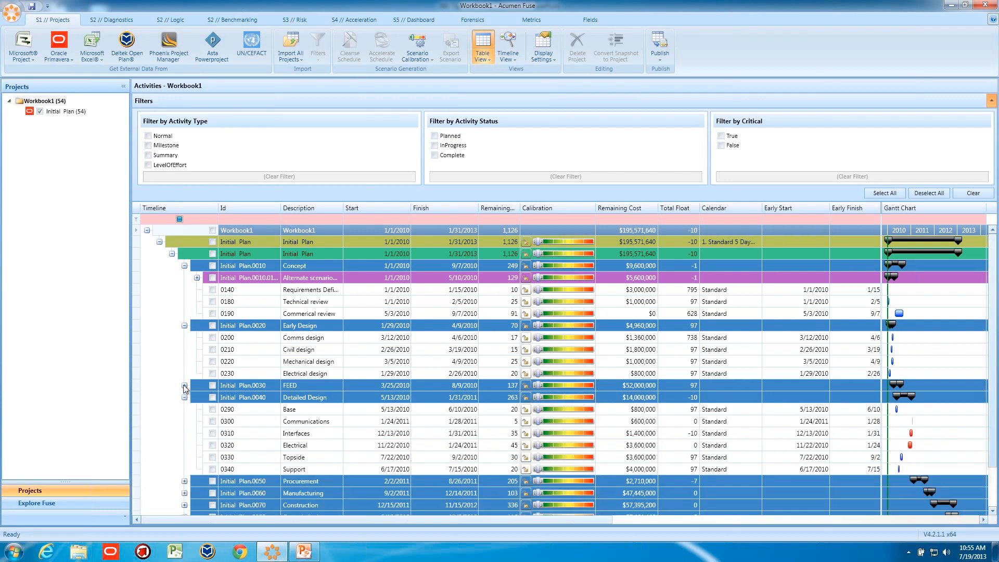
pyautogui.click(184, 385)
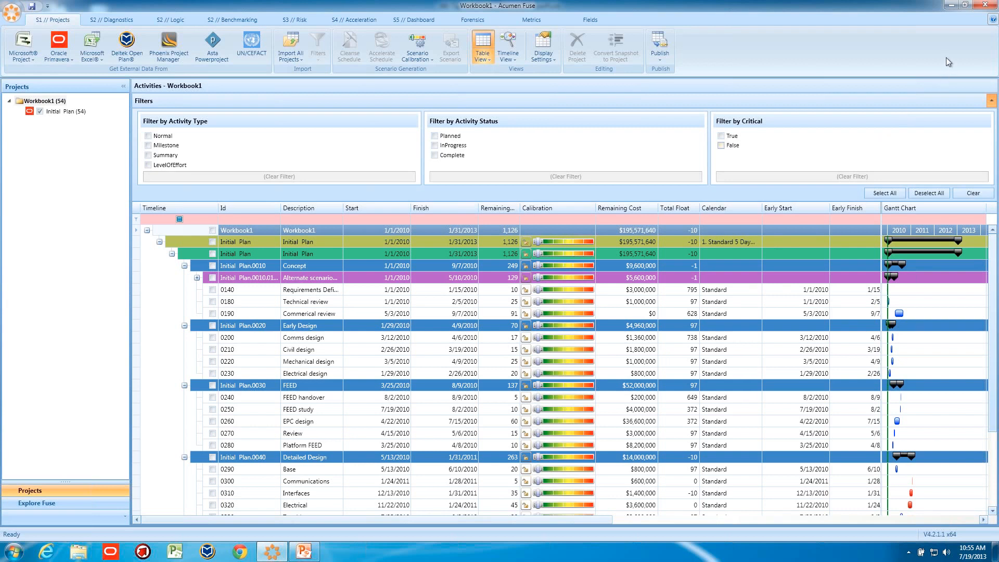
# - Attempt to calibrate the workbook's Initial Plan and accept creating a new scenario for calibration
pyautogui.moveTo(540, 245); pyautogui.dragTo(554, 241)
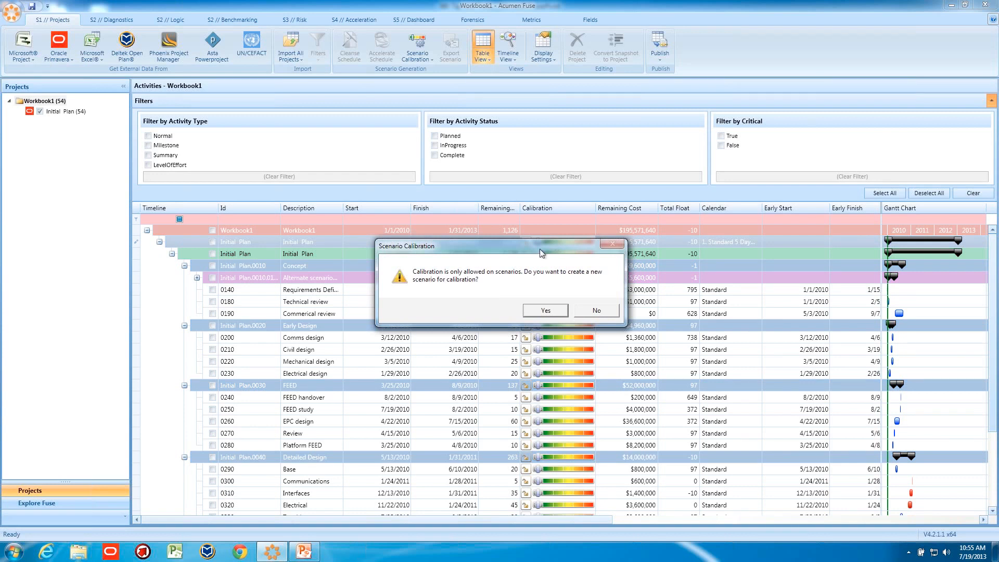
pyautogui.click(545, 310)
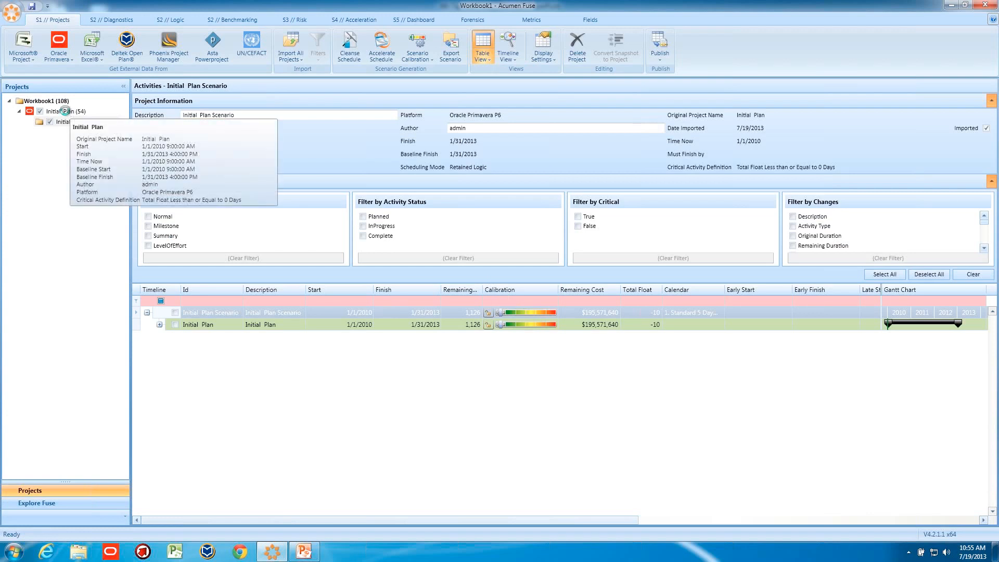
# - Open the Initial Plan Scenario and expand its Initial Plan, Concept and Early Design groups
pyautogui.click(65, 111)
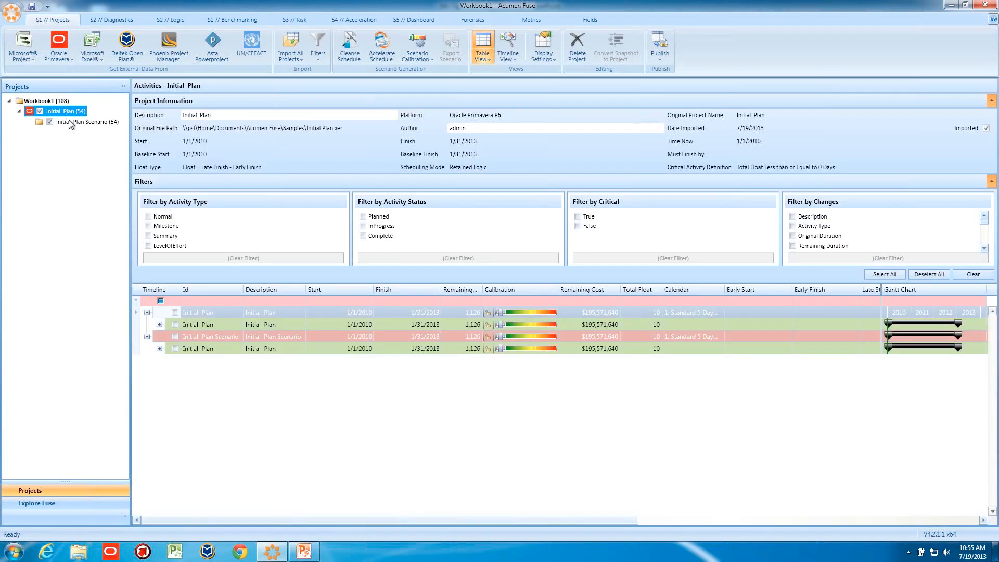
pyautogui.click(69, 121)
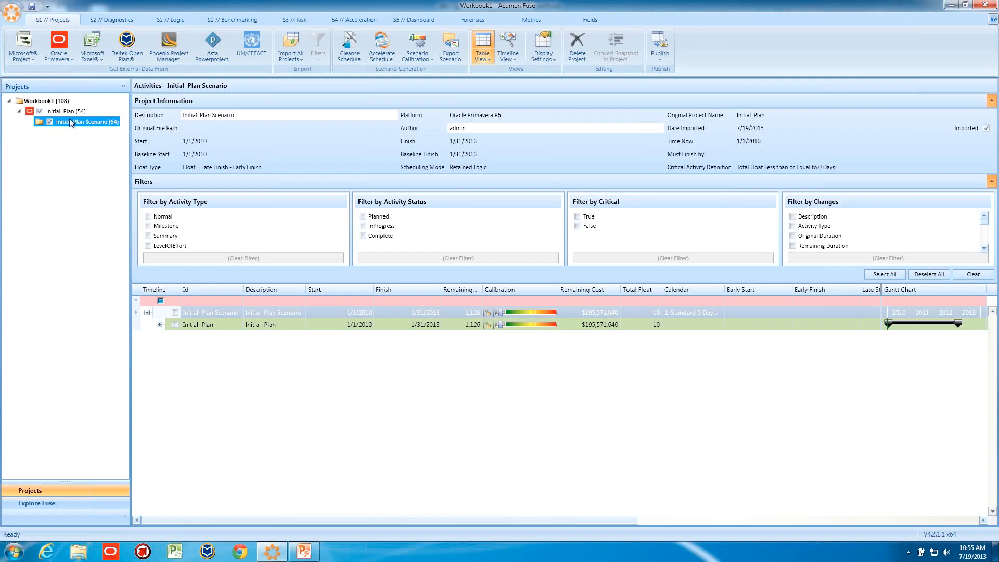
pyautogui.moveTo(69, 114)
pyautogui.moveTo(86, 128)
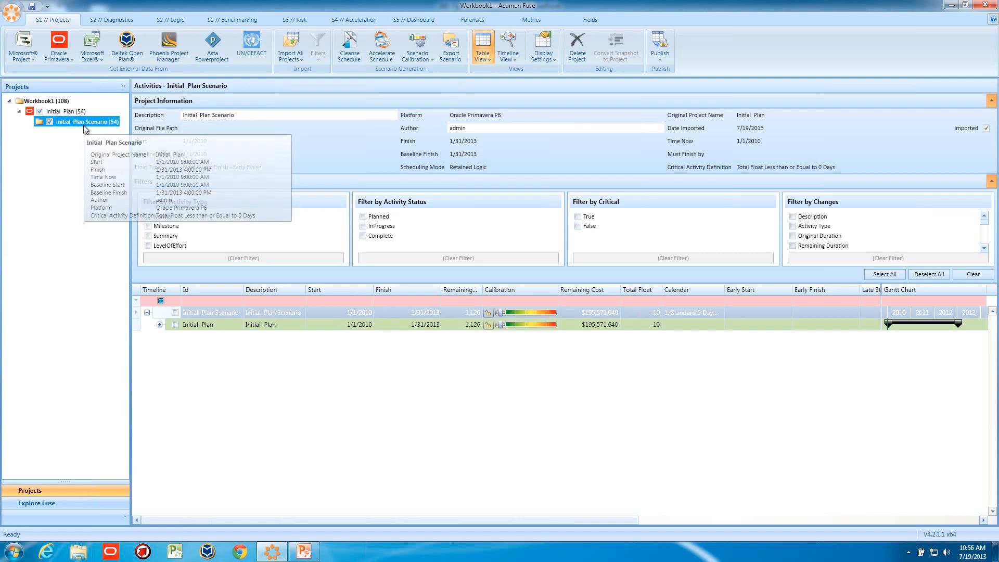
pyautogui.click(159, 325)
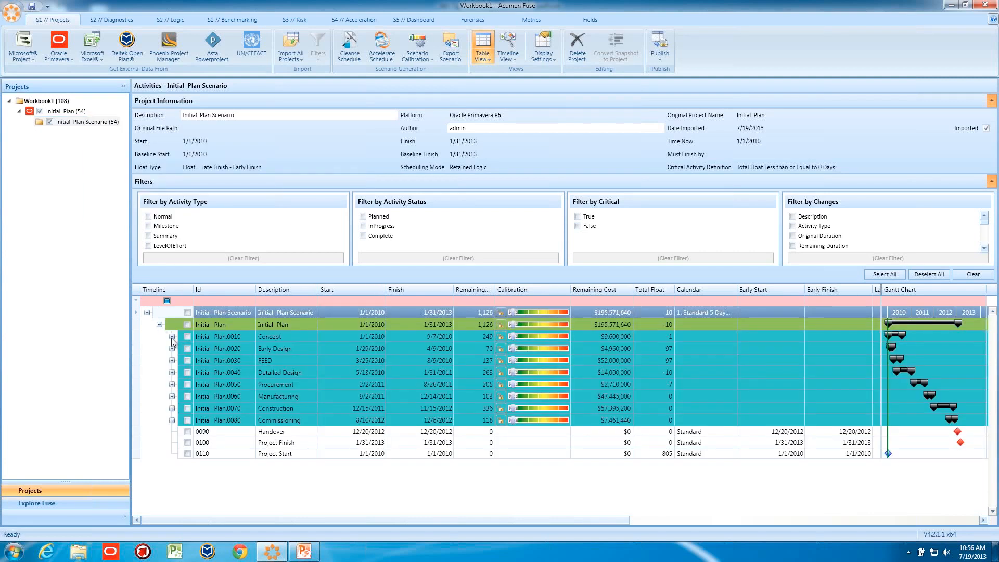
pyautogui.click(171, 337)
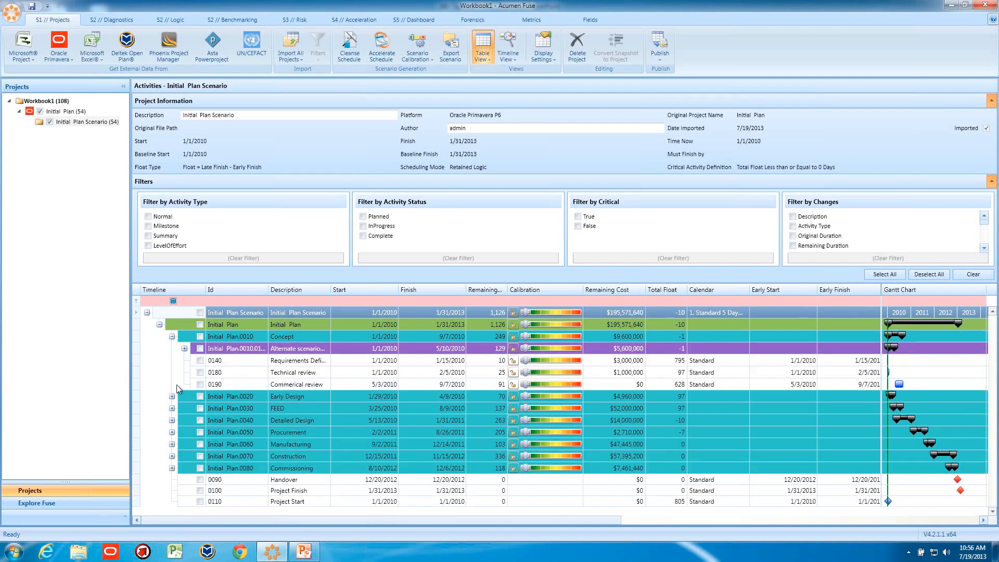
pyautogui.click(173, 396)
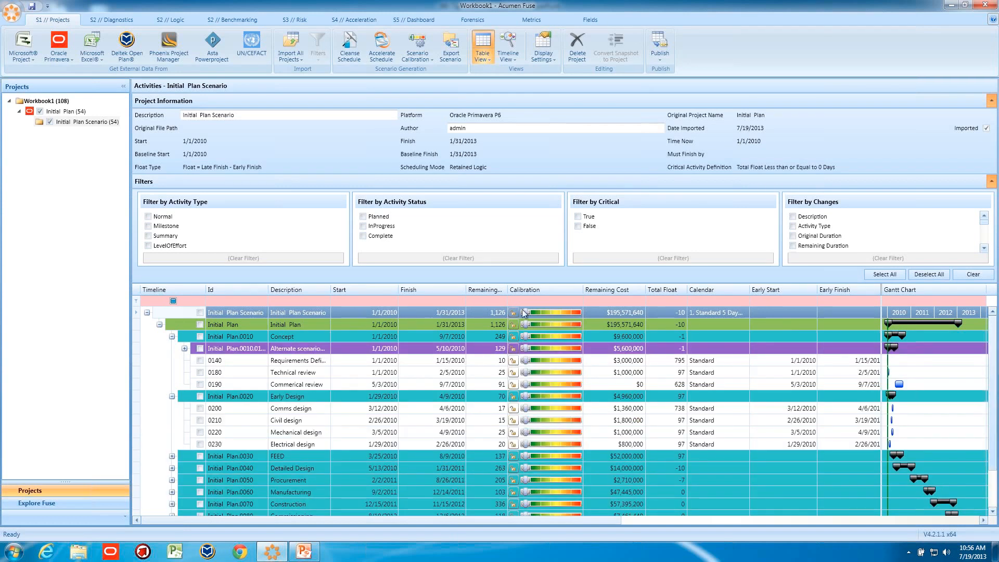
# - Try the scenario's overall calibration slider across less-time and more-time settings, returning it to realistic
pyautogui.click(526, 314)
pyautogui.moveTo(530, 315); pyautogui.dragTo(541, 317)
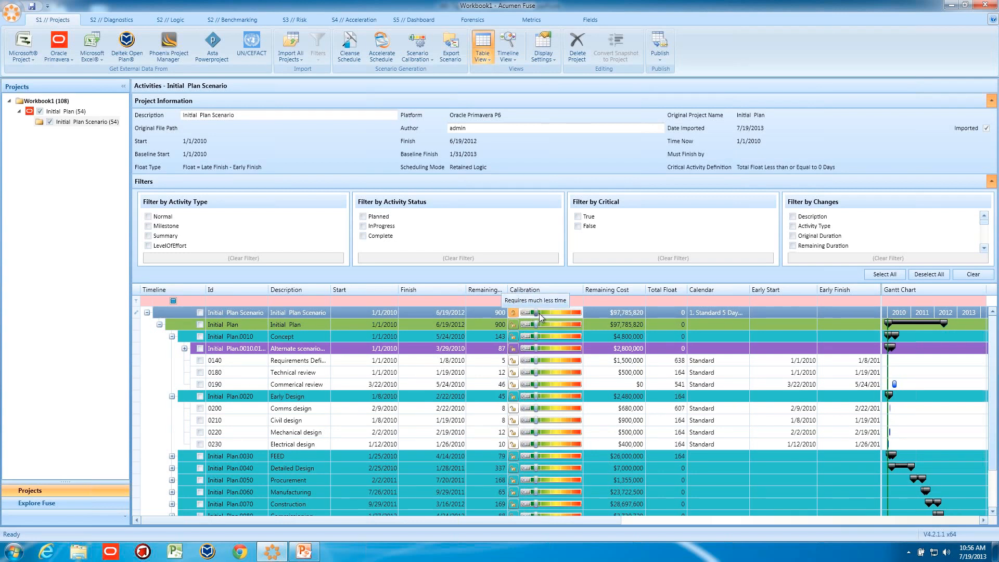
pyautogui.moveTo(541, 316); pyautogui.dragTo(545, 316)
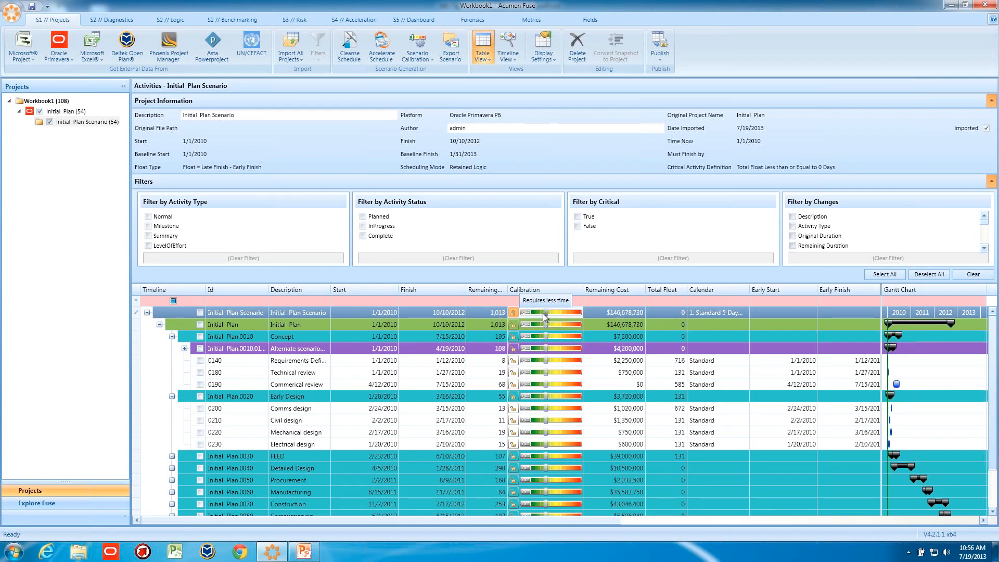
pyautogui.moveTo(544, 316); pyautogui.dragTo(579, 315)
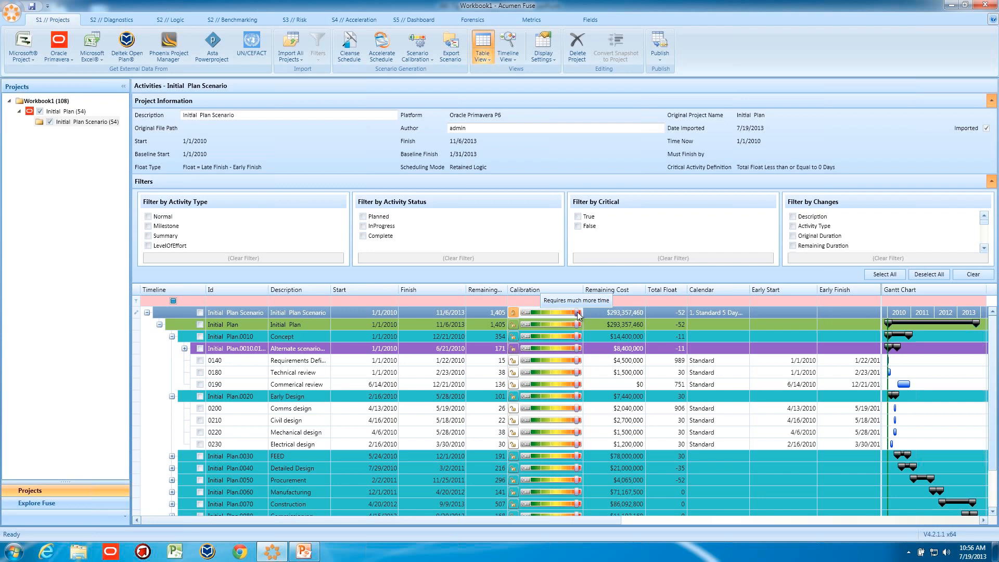
pyautogui.moveTo(578, 314); pyautogui.dragTo(556, 315)
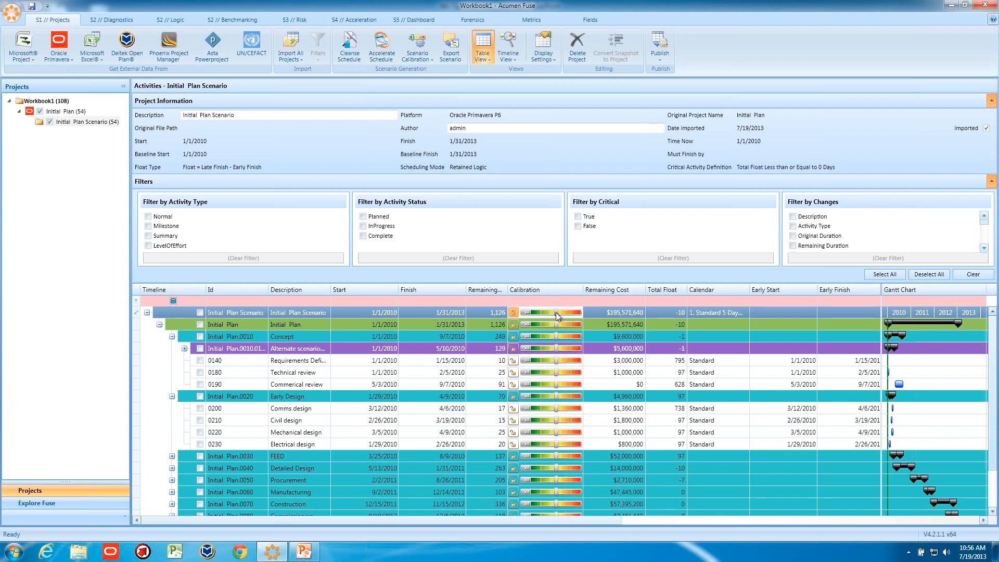
# - Expand the Concept's alternate scenario group and set its calibration to require much more time
pyautogui.click(185, 348)
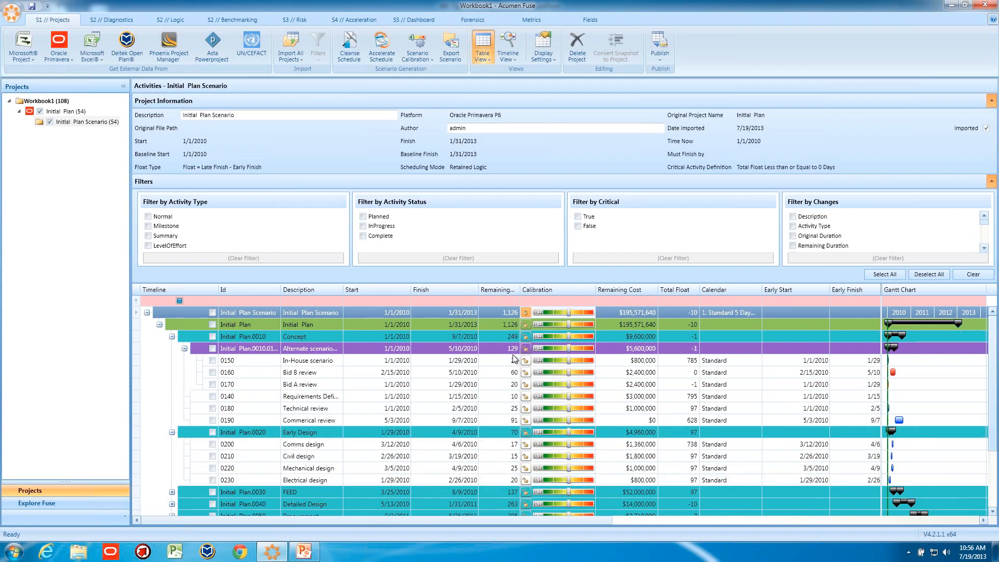
pyautogui.moveTo(570, 351); pyautogui.dragTo(590, 352)
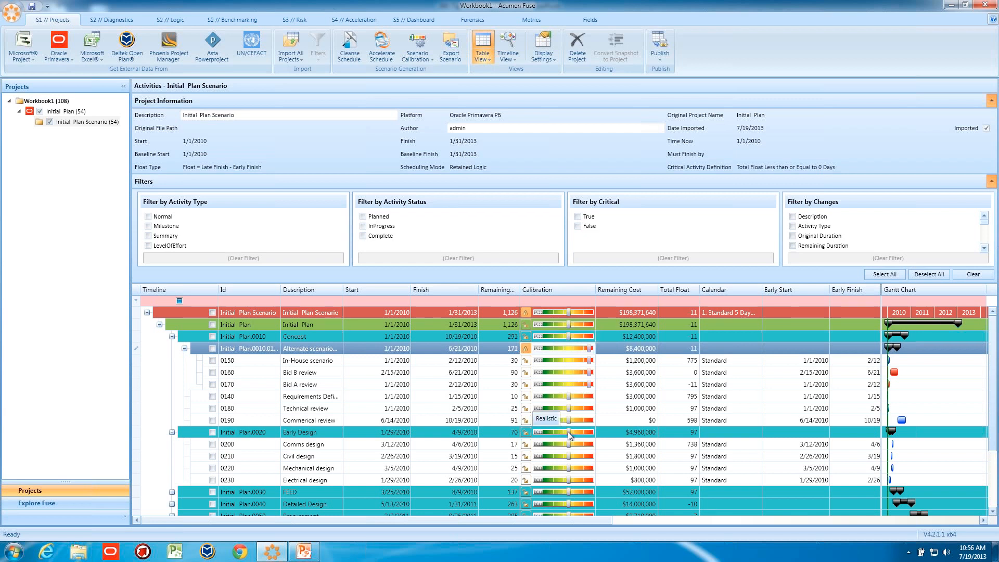
# - Set Early Design to require much less time, then raise Civil design and Mechanical design to much more time
pyautogui.moveTo(567, 432); pyautogui.dragTo(548, 437)
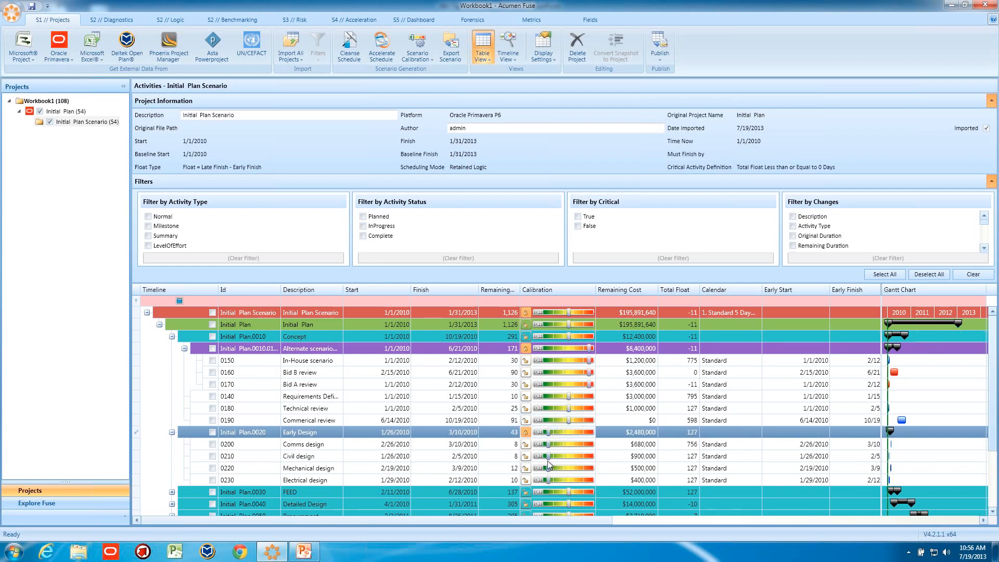
pyautogui.moveTo(548, 436)
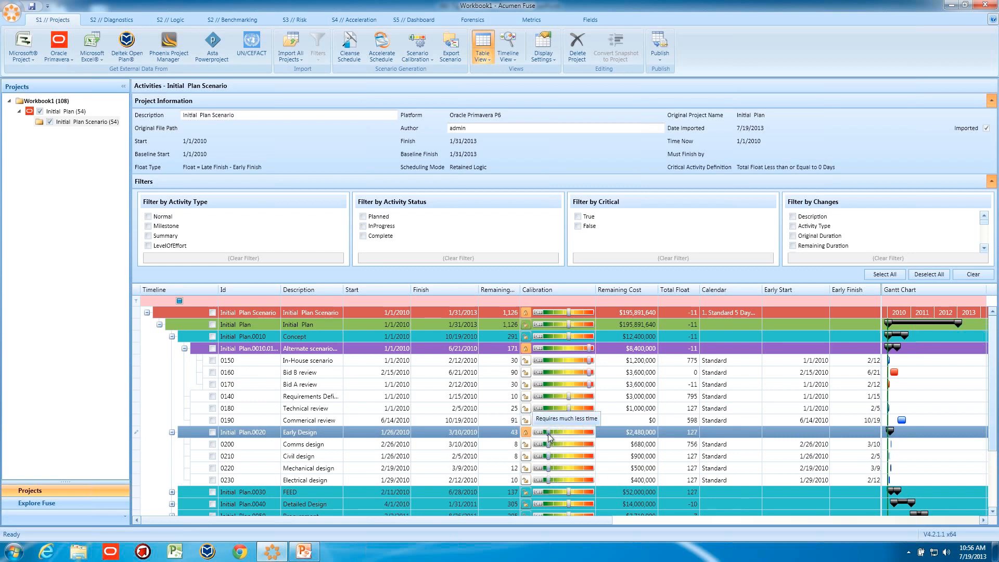
pyautogui.moveTo(549, 455)
pyautogui.moveTo(549, 456); pyautogui.dragTo(599, 471)
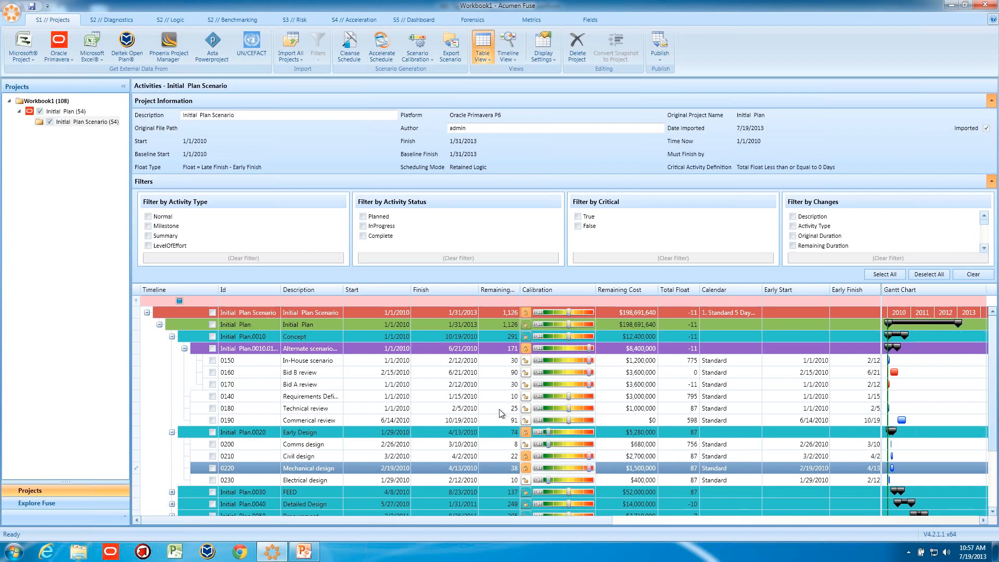
# - Raise the FEED and Detailed Design phases' calibration toward requiring more time
pyautogui.scroll(-2, 501, 414)
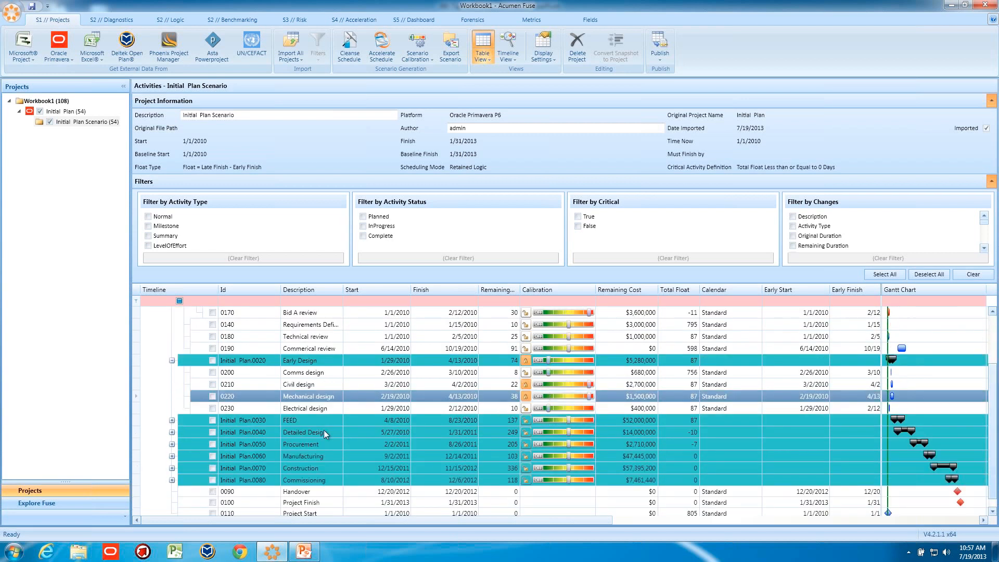
pyautogui.scroll(2, 384, 436)
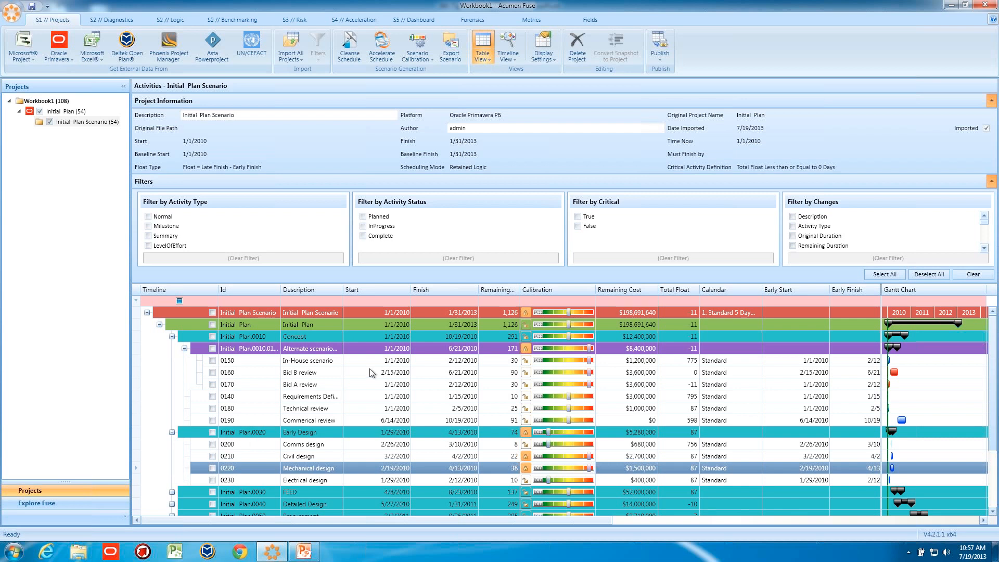
pyautogui.moveTo(559, 370)
pyautogui.scroll(-1, 494, 377)
pyautogui.scroll(-1, 494, 377)
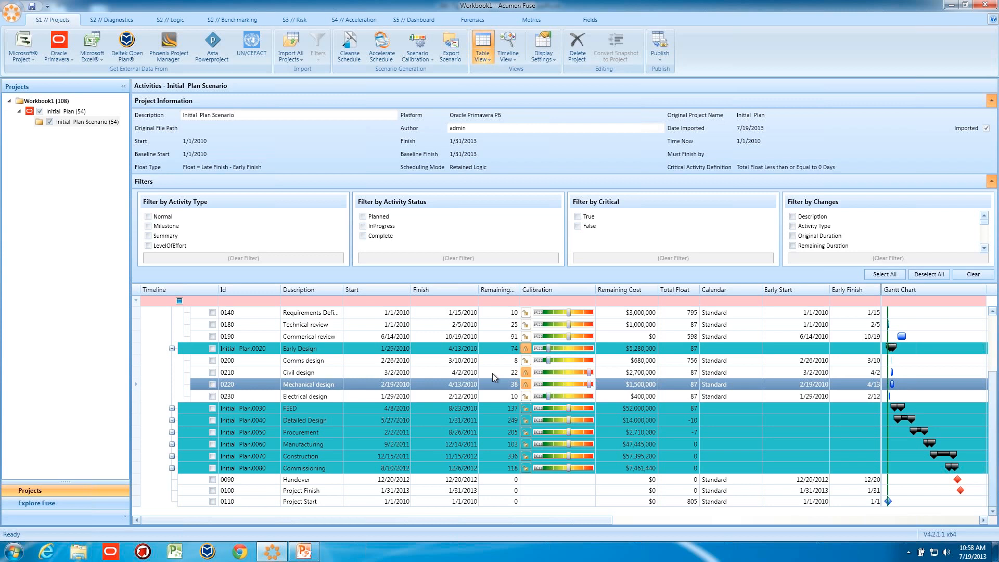
pyautogui.moveTo(569, 409); pyautogui.dragTo(588, 424)
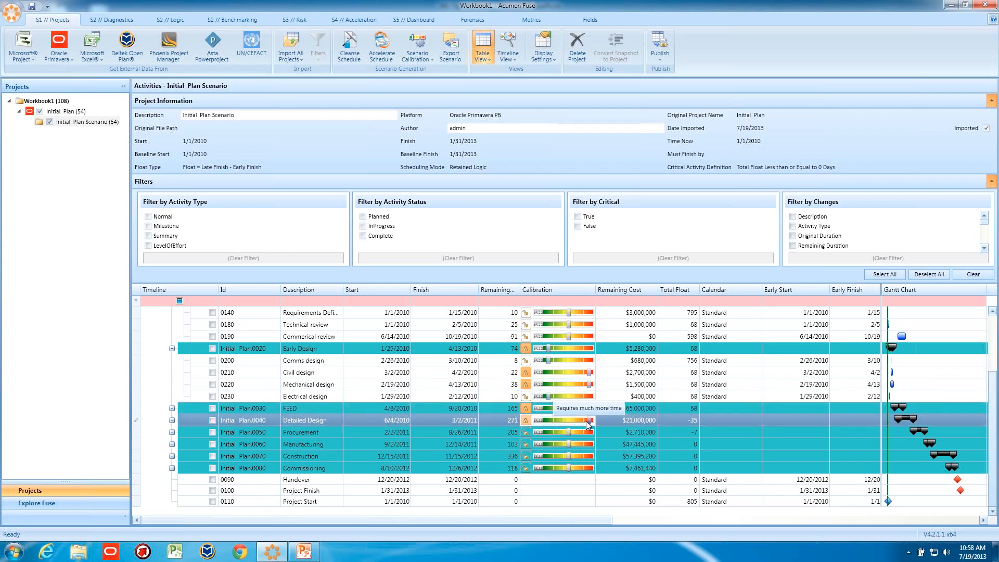
# - Recalibrate the Procurement through Commissioning phases, setting Commissioning to require more time
pyautogui.click(553, 434)
pyautogui.click(553, 434)
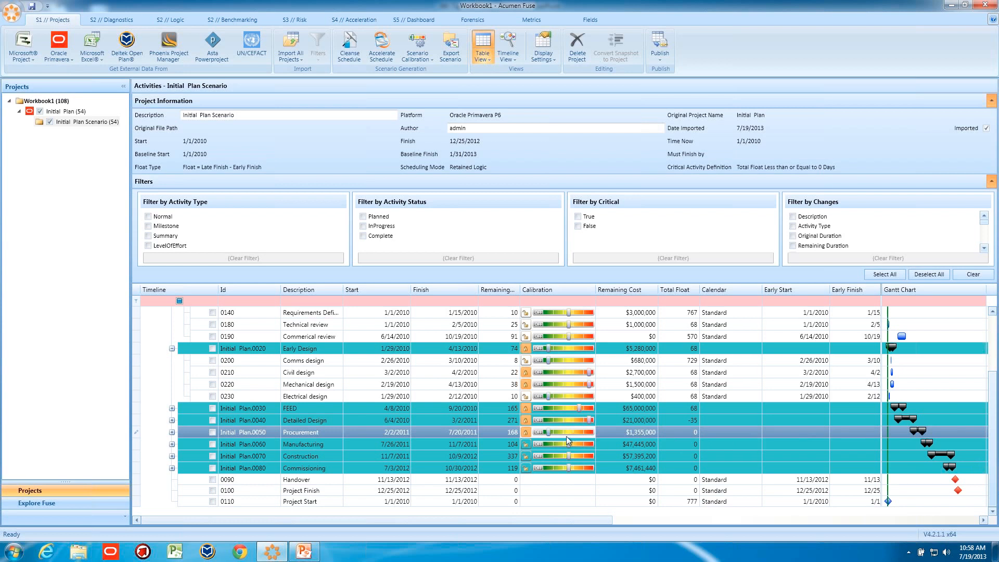
pyautogui.moveTo(550, 434)
pyautogui.moveTo(551, 435); pyautogui.dragTo(551, 467)
pyautogui.click(568, 467)
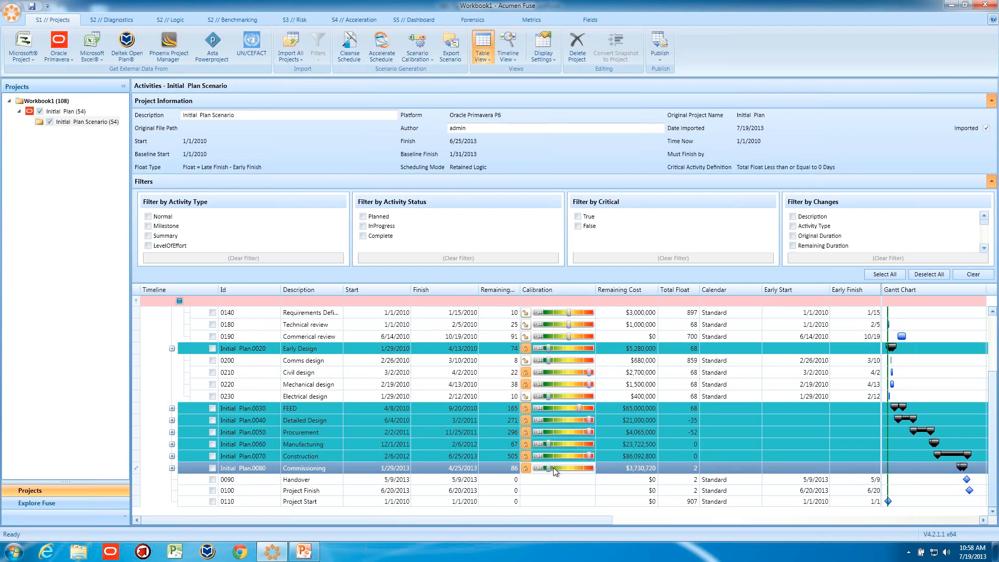
pyautogui.moveTo(548, 467); pyautogui.dragTo(578, 473)
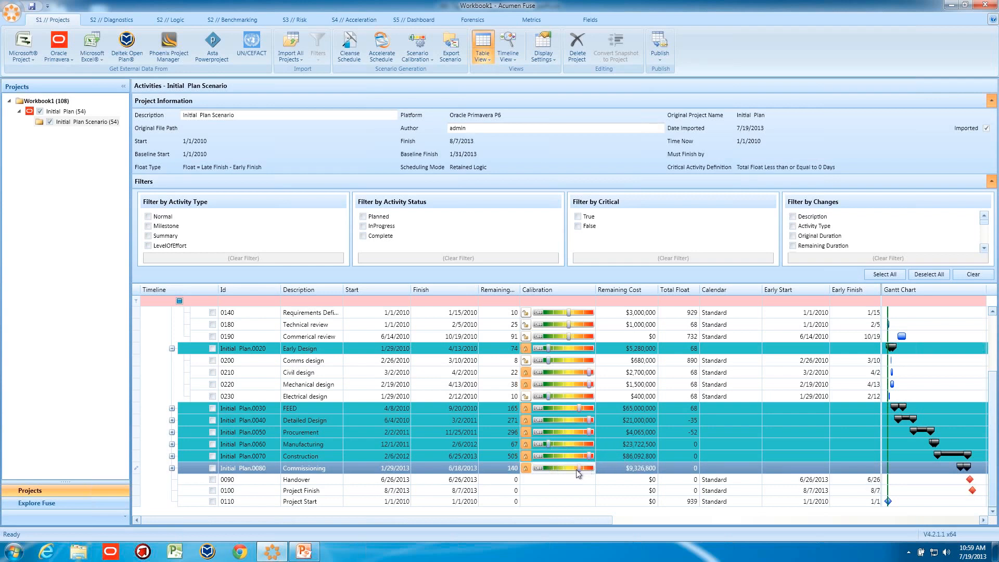
# - Open the Calibration Template editor to review the calibration factors, then close it
pyautogui.scroll(3, 557, 422)
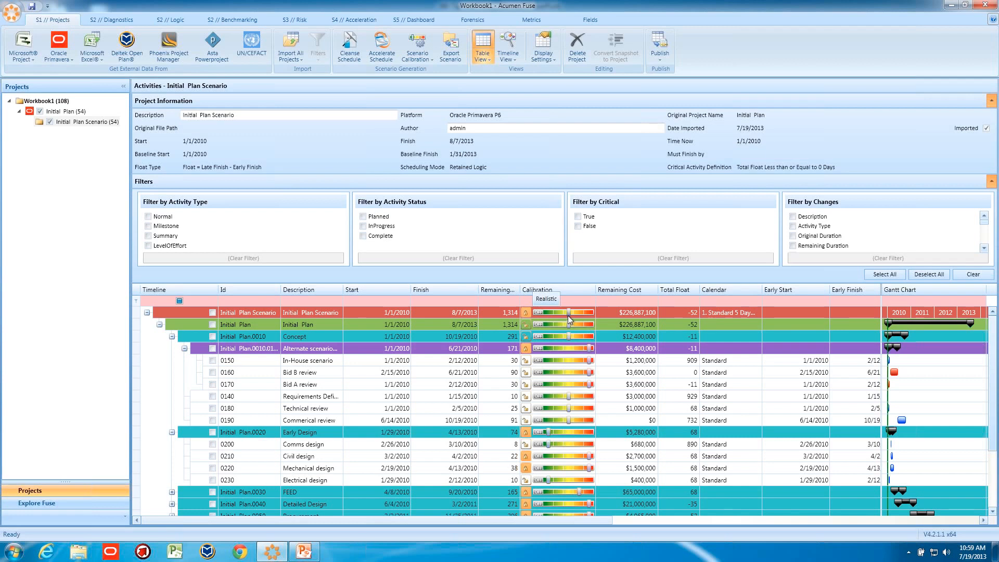
pyautogui.click(417, 56)
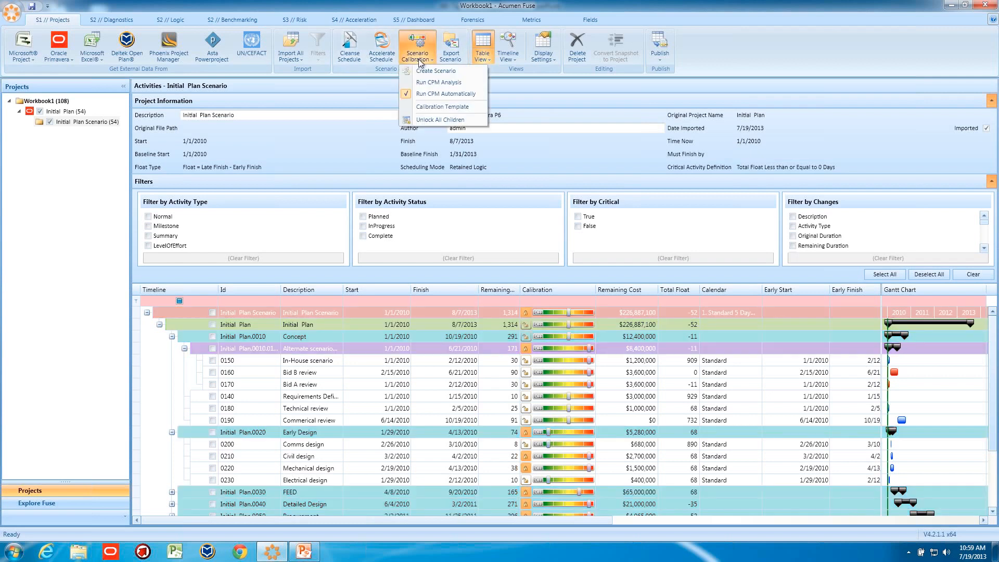
pyautogui.click(429, 106)
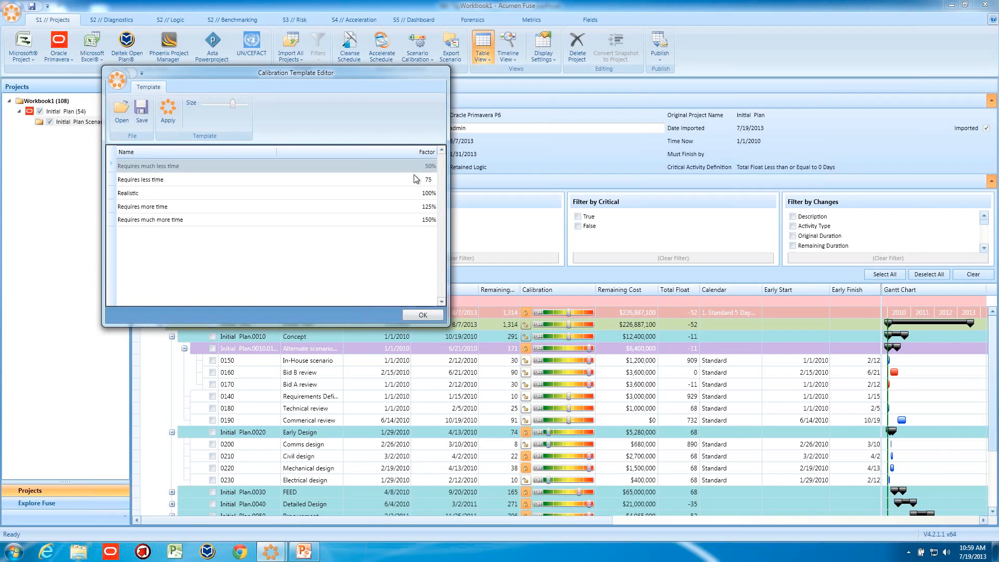
pyautogui.click(180, 225)
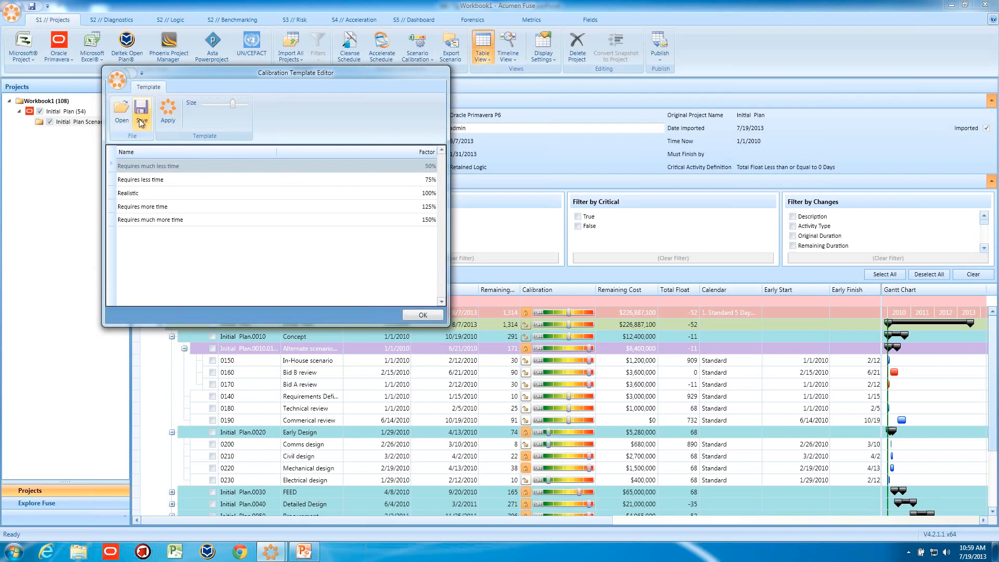
pyautogui.click(416, 314)
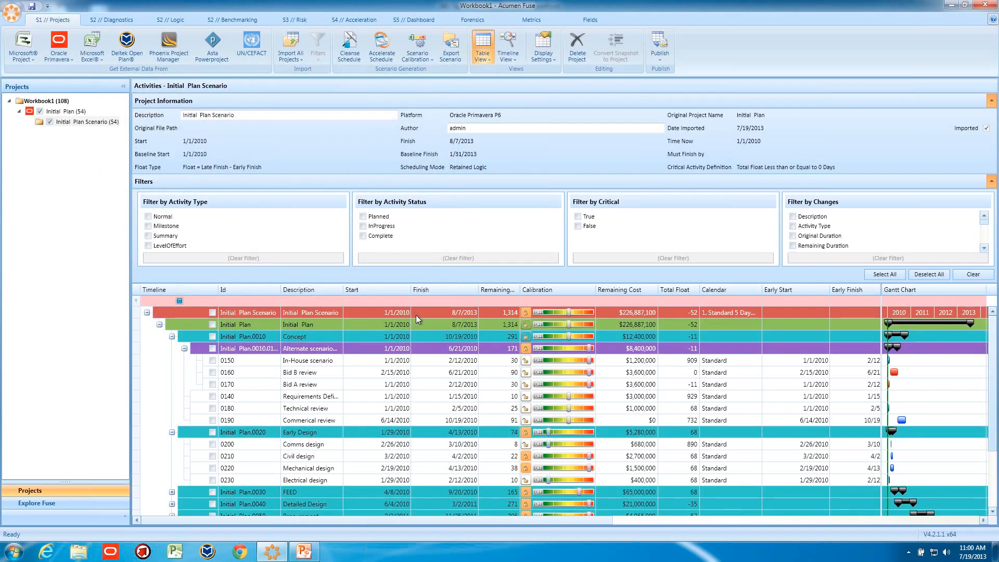
# - Switch to PowerPoint and show the Targeted slide about Acumen 360 Acceleration
pyautogui.click(80, 121)
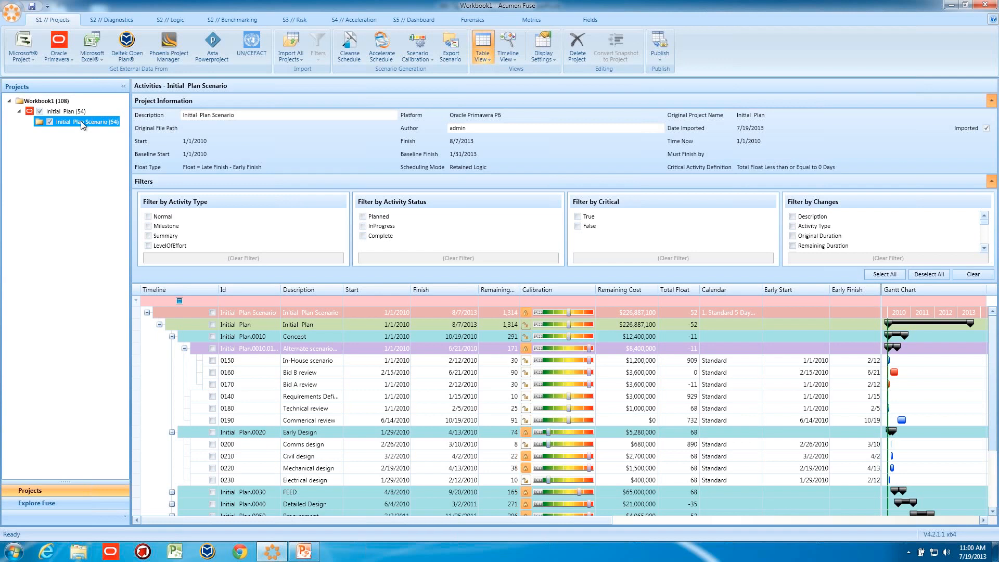
pyautogui.click(308, 554)
pyautogui.click(96, 349)
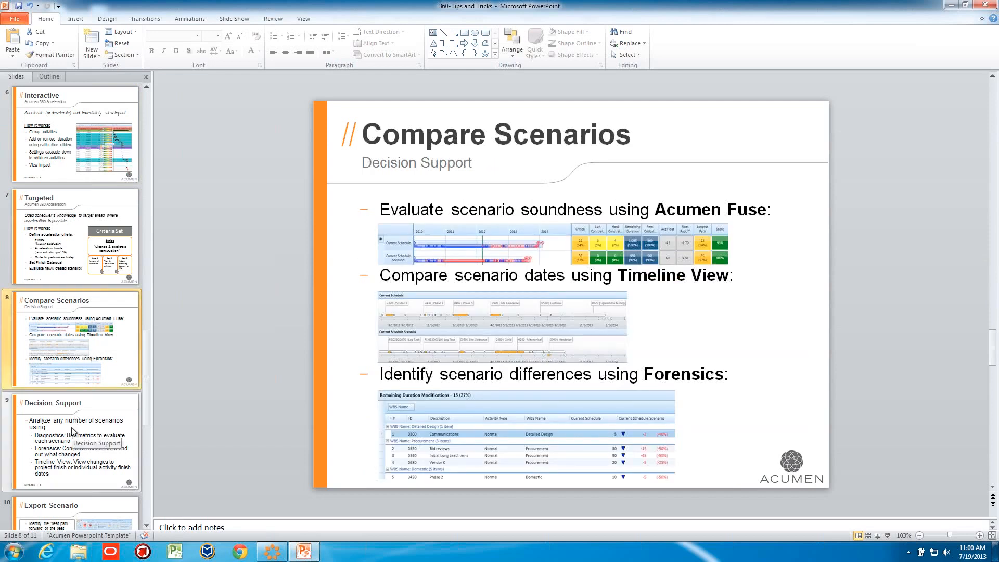
pyautogui.click(75, 237)
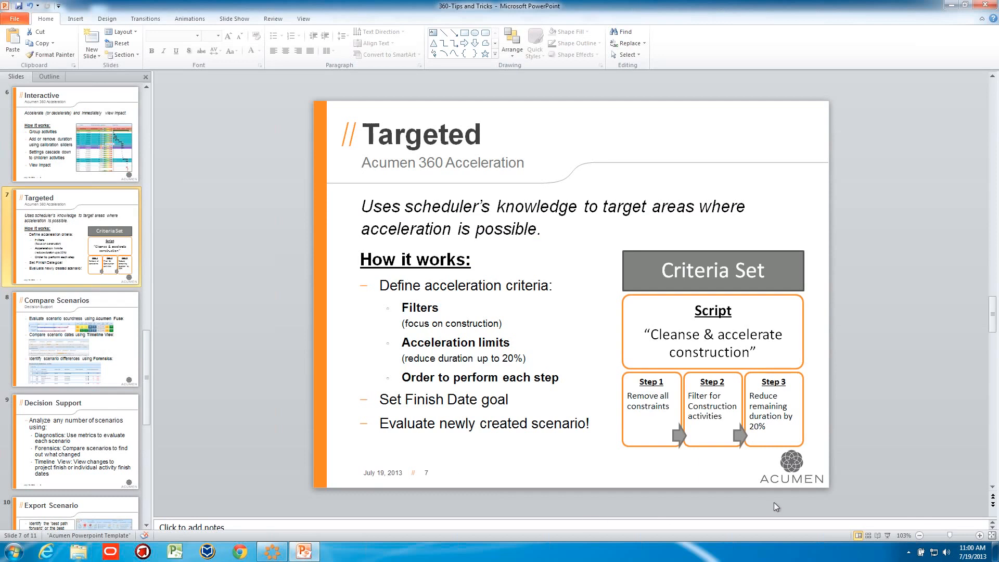
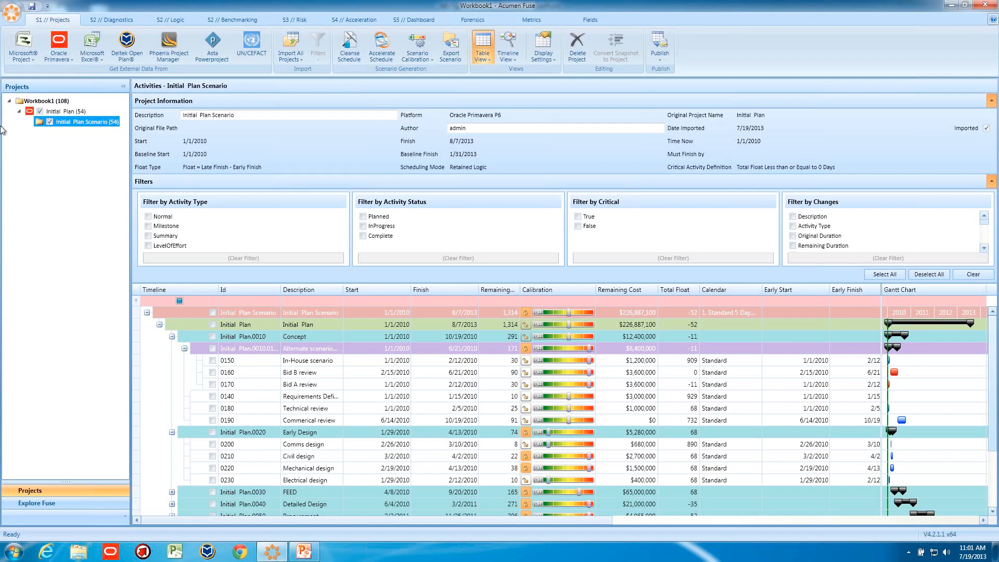
# - Open Accelerate Schedule for the Initial Plan and enable removal of hard and soft constraints
pyautogui.click(52, 111)
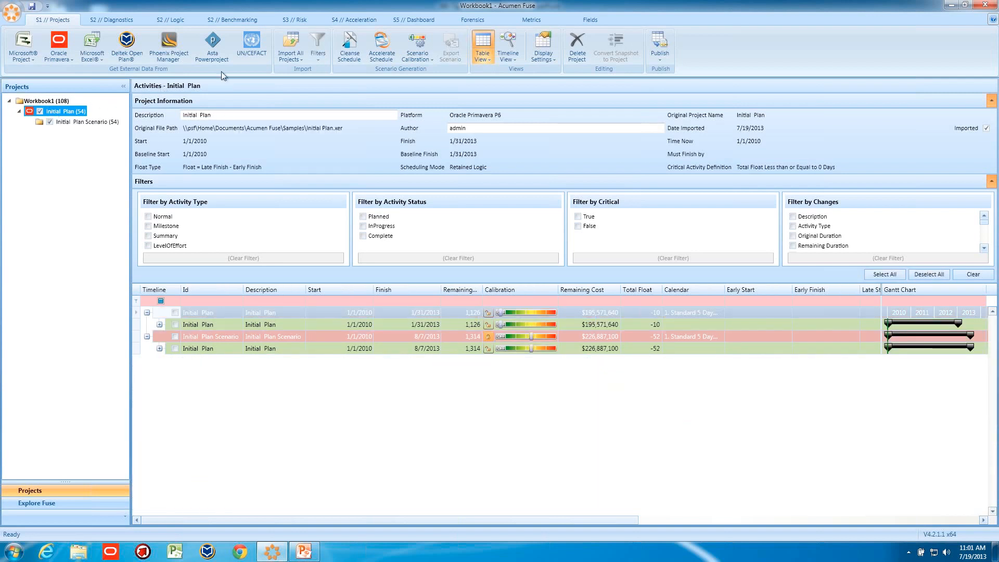
pyautogui.click(380, 49)
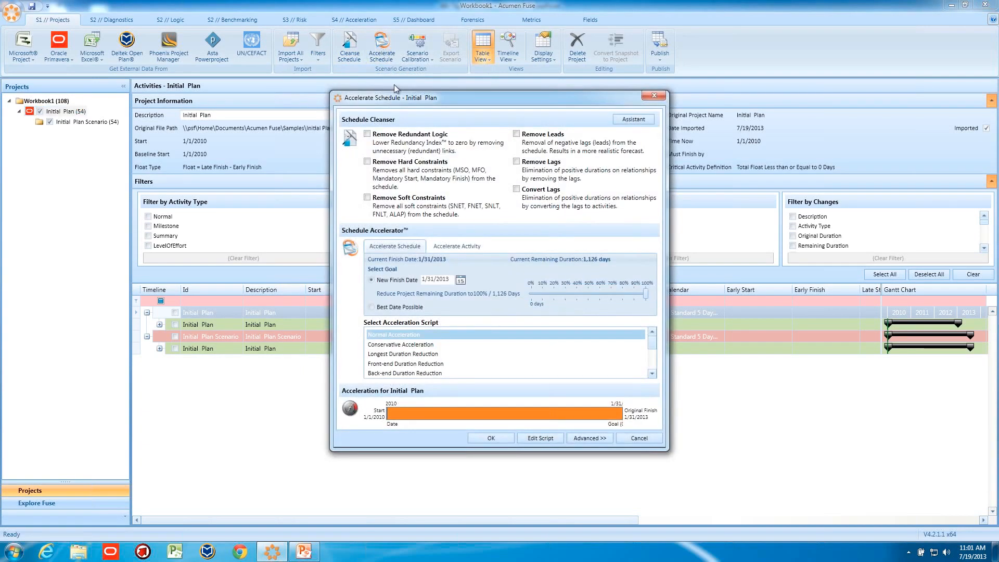
pyautogui.moveTo(410, 105); pyautogui.dragTo(367, 90)
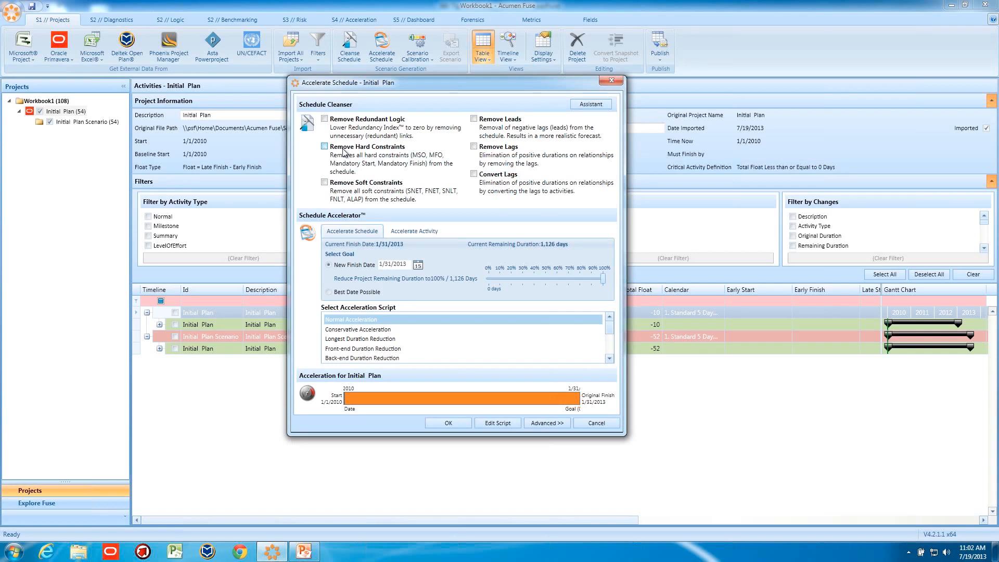
pyautogui.click(324, 146)
pyautogui.click(325, 183)
# - Set the acceleration goal to a new finish date of 7/28/2011 (51% of remaining duration) and run the acceleration
pyautogui.moveTo(602, 277); pyautogui.dragTo(549, 283)
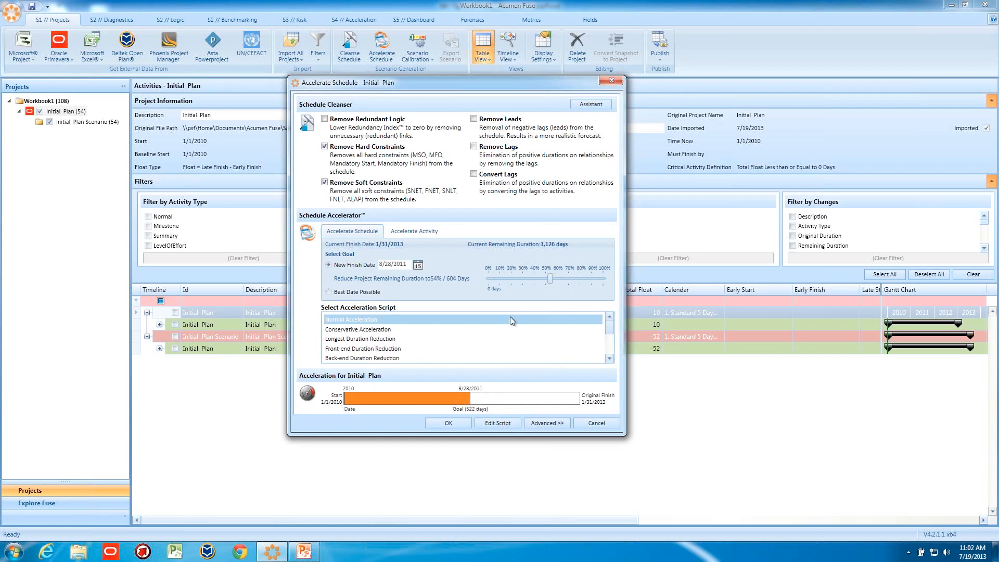
pyautogui.moveTo(547, 282); pyautogui.dragTo(499, 283)
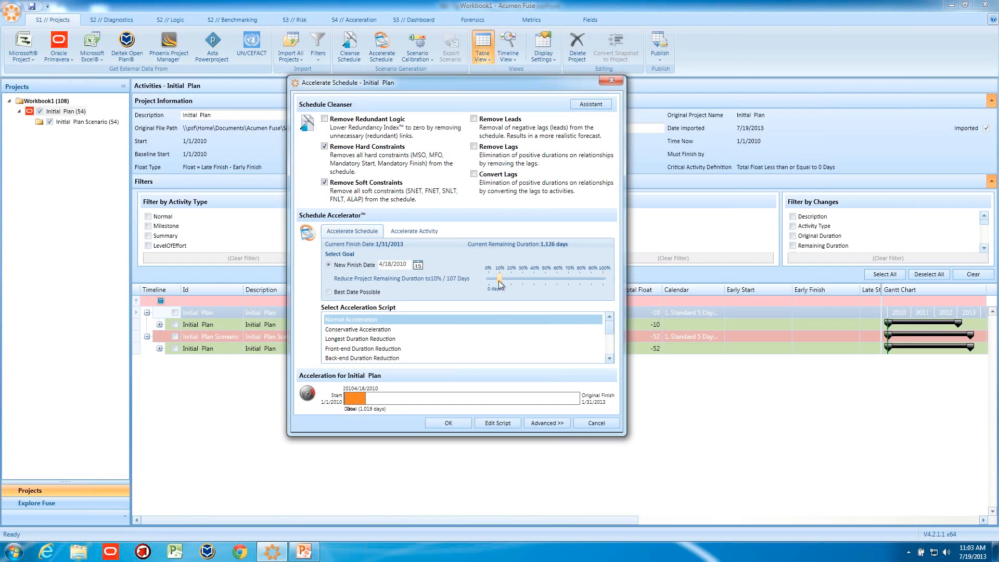
pyautogui.moveTo(499, 283); pyautogui.dragTo(568, 280)
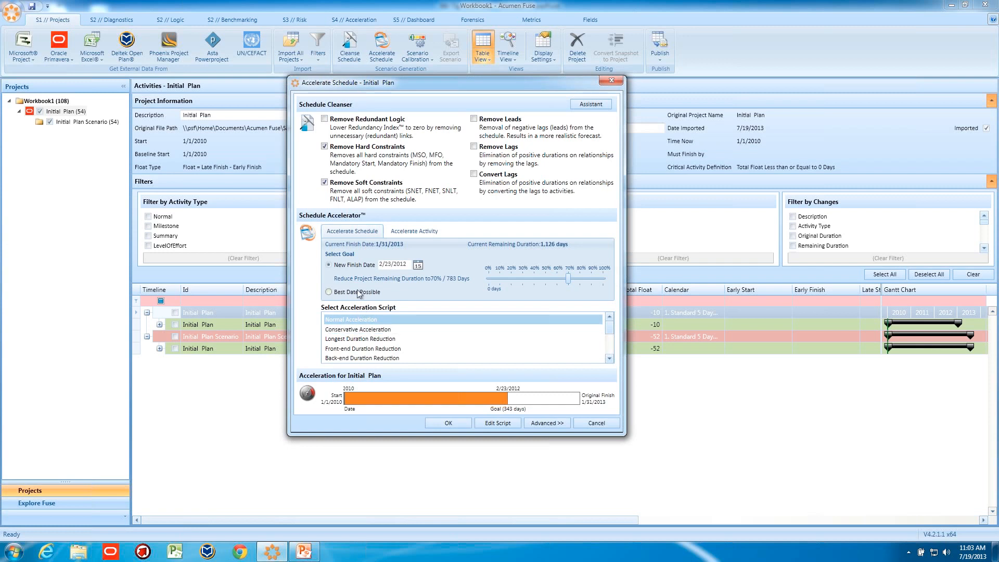
pyautogui.moveTo(569, 278); pyautogui.dragTo(547, 279)
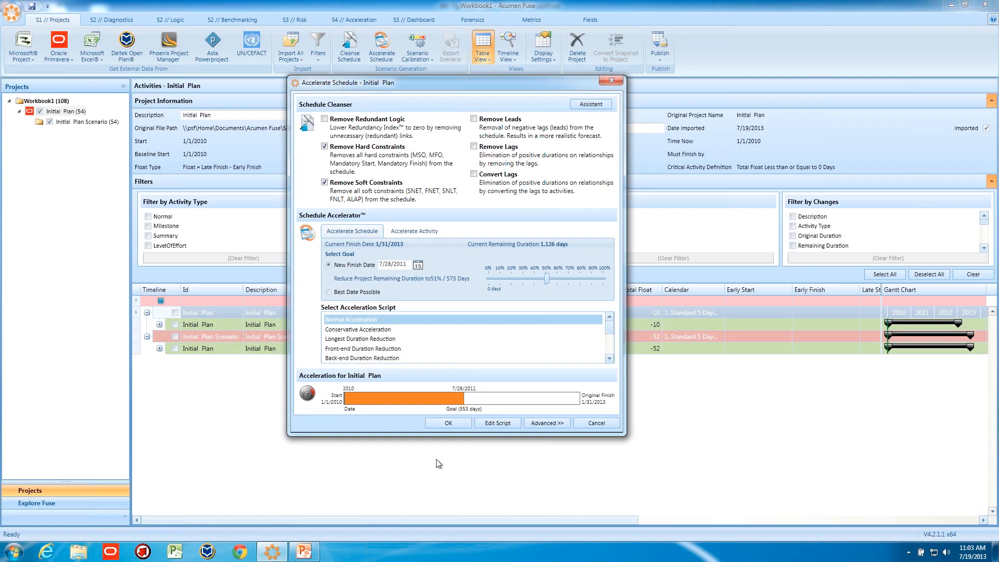
pyautogui.click(448, 423)
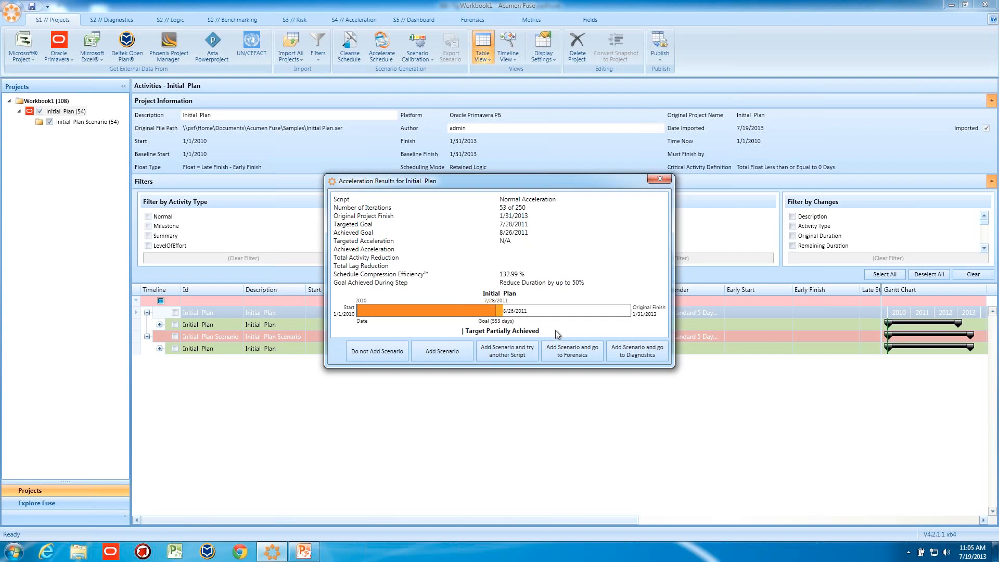
# - Add the accelerated scenario and open its Remaining Duration variance comparison in Forensics
pyautogui.click(566, 351)
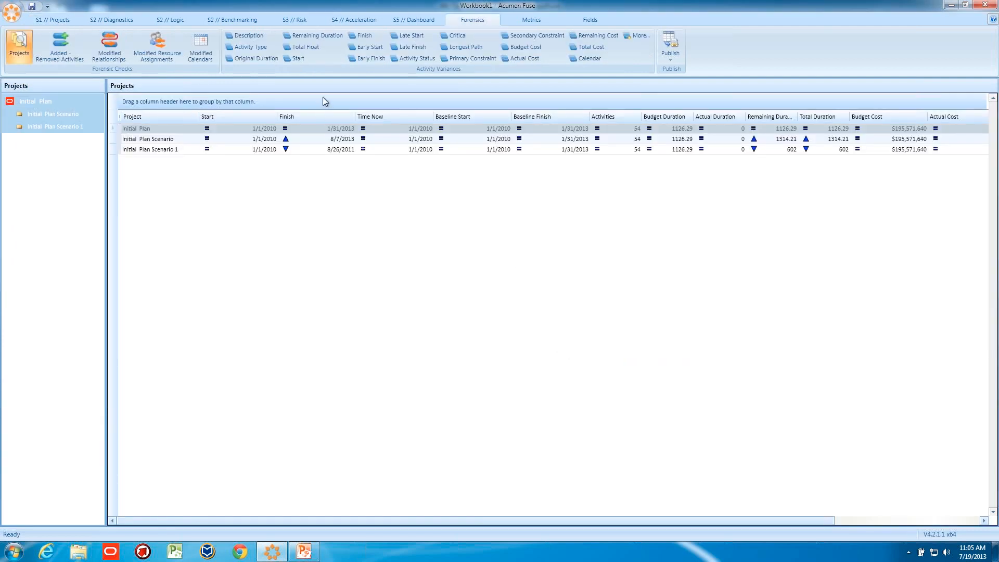
pyautogui.click(310, 35)
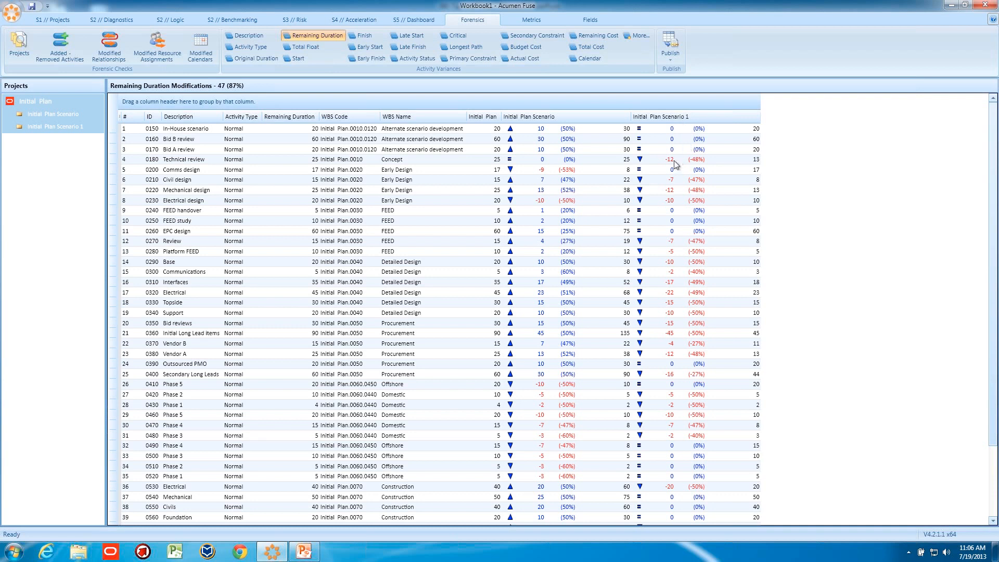
# - Group the Remaining Duration modifications table by WBS Name
pyautogui.scroll(-3, 676, 237)
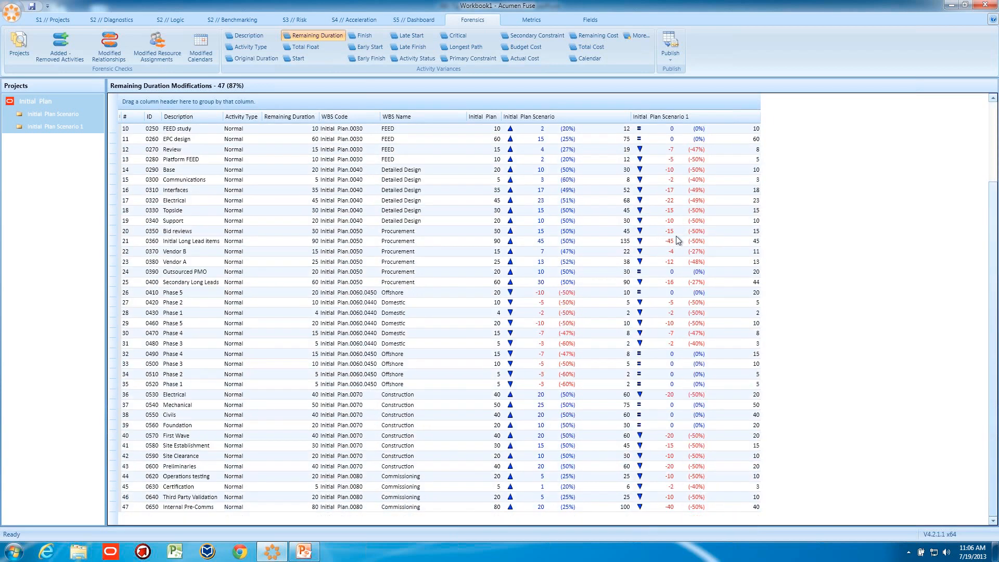
pyautogui.scroll(3, 676, 236)
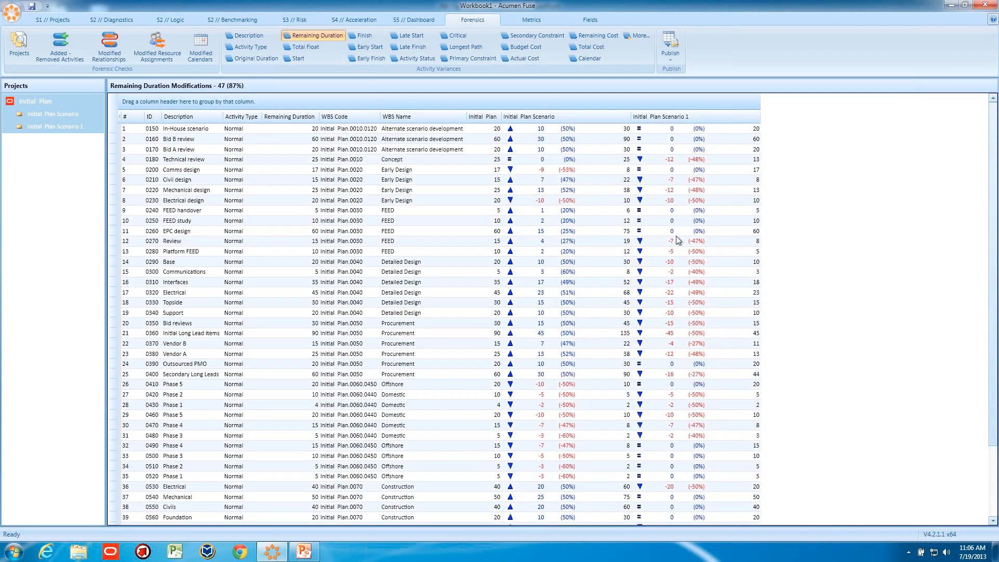
pyautogui.moveTo(408, 117); pyautogui.dragTo(186, 101)
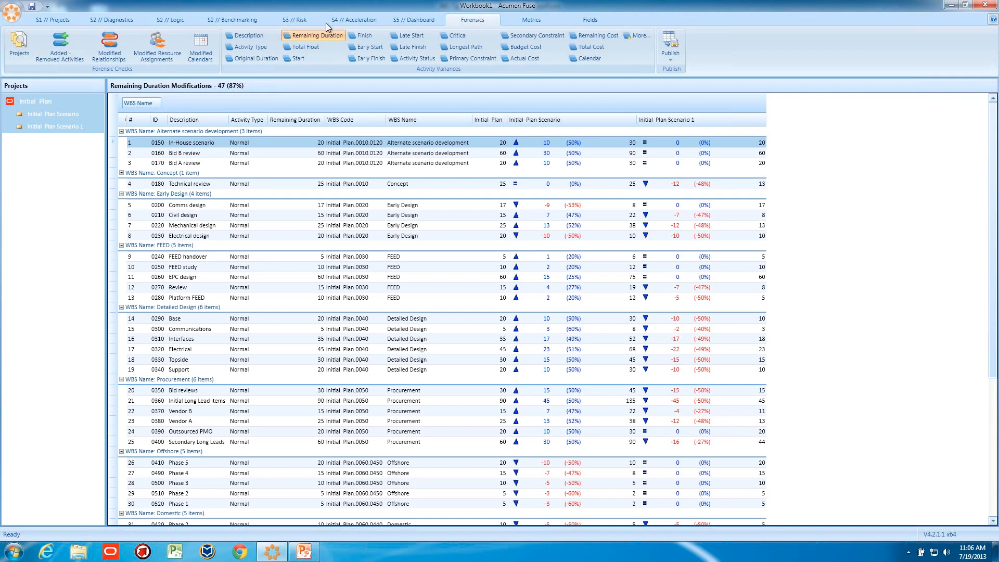
# - Delete the earlier Initial Plan Scenario from the workbook's project tree
pyautogui.click(60, 20)
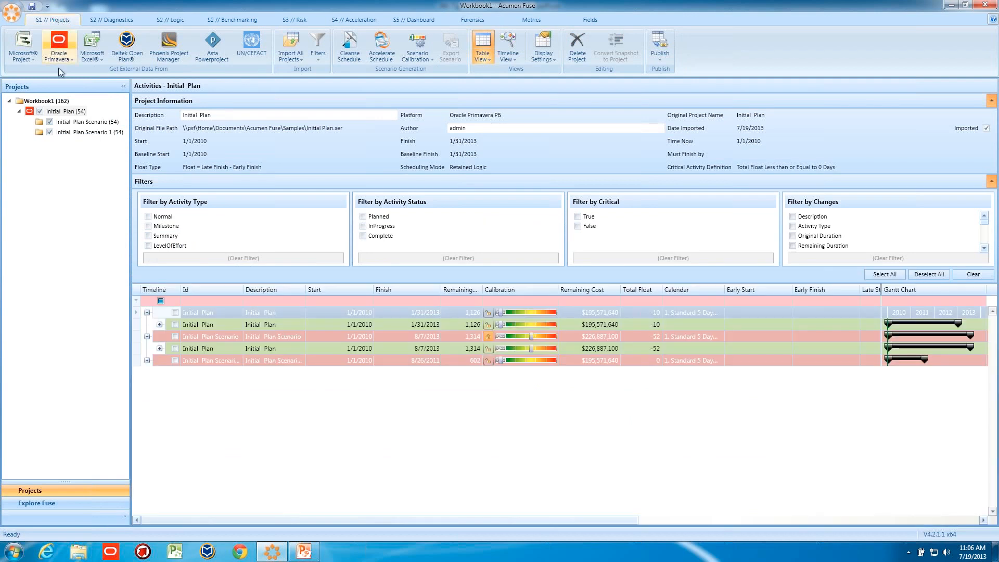
pyautogui.click(72, 123)
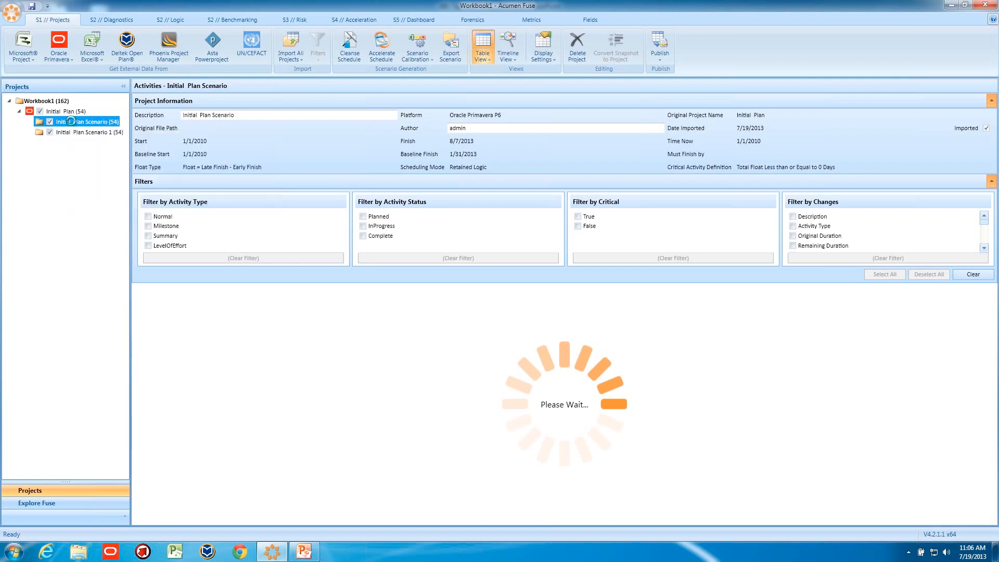
pyautogui.rightClick(72, 124)
pyautogui.click(97, 136)
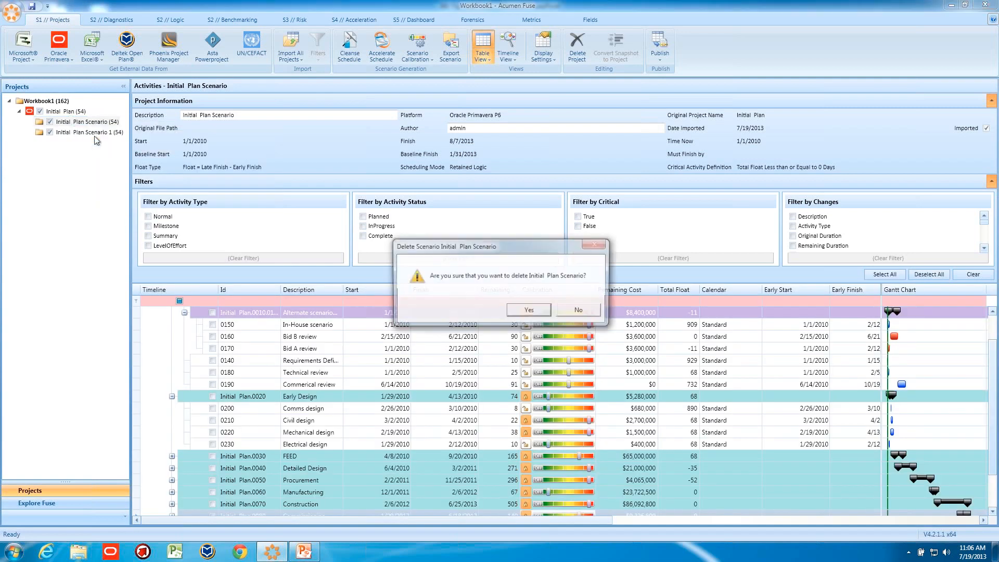
pyautogui.click(526, 310)
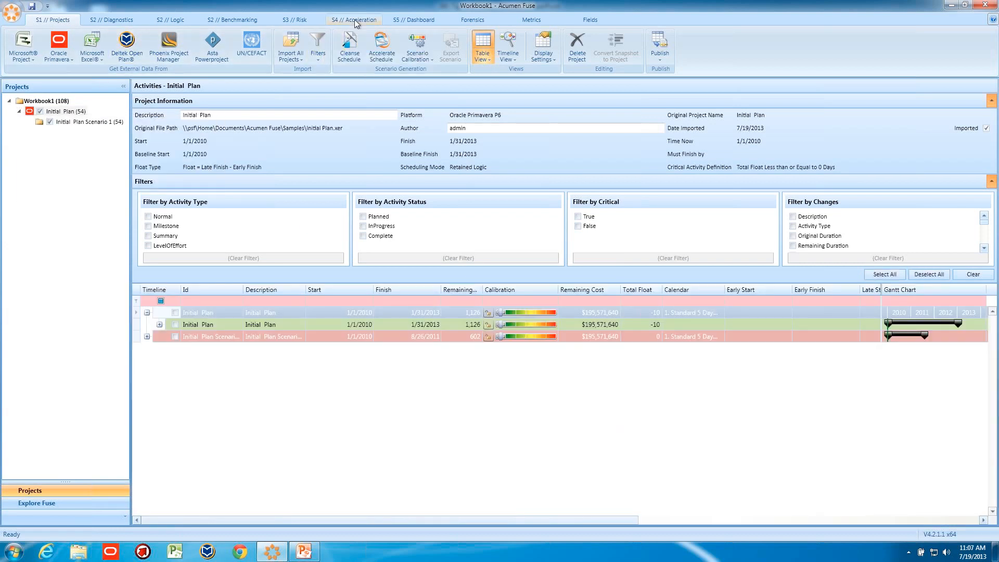
# - Open Accelerate Schedule again and browse the available acceleration scripts, then cancel the dialog
pyautogui.click(382, 47)
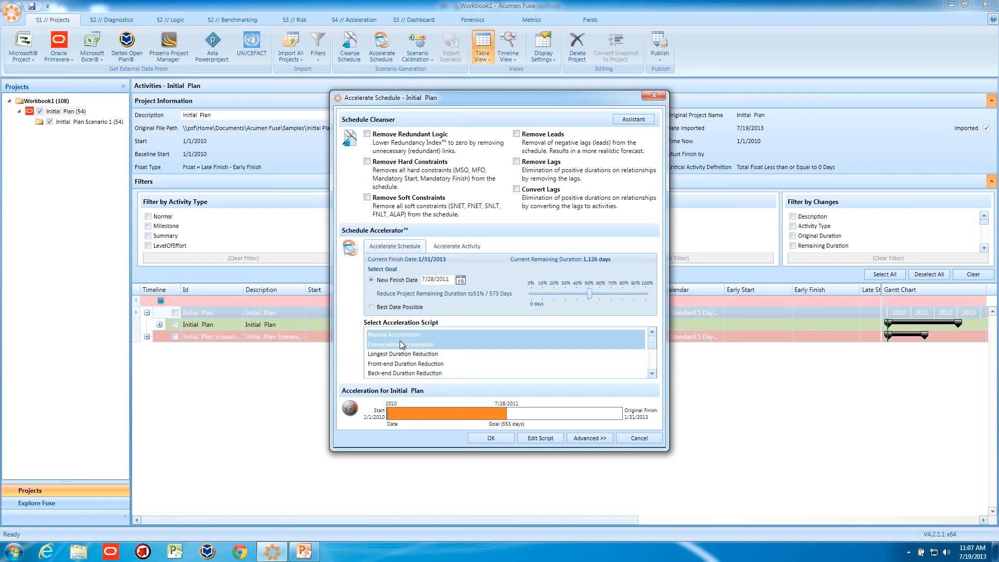
pyautogui.scroll(-2, 404, 359)
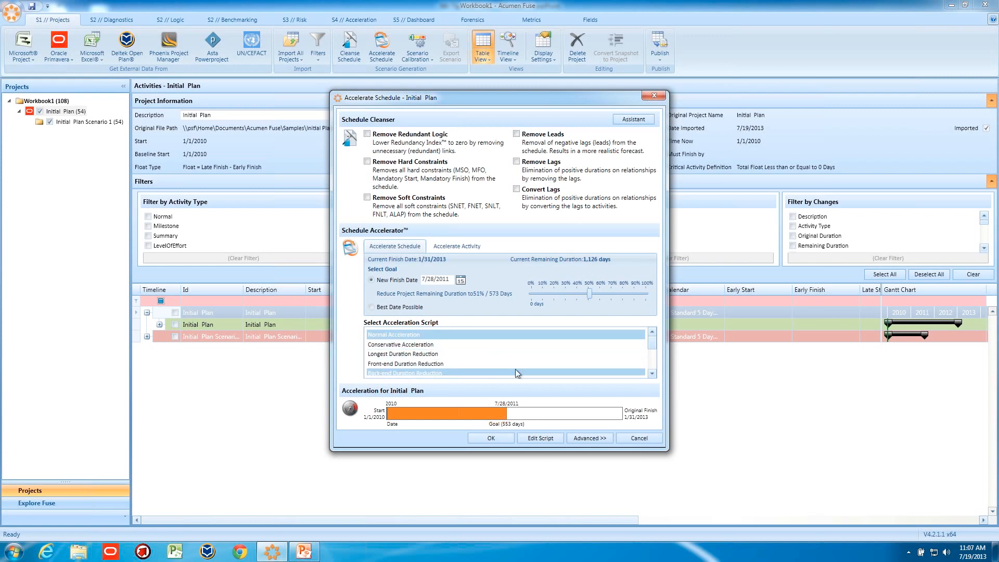
pyautogui.scroll(-4, 653, 373)
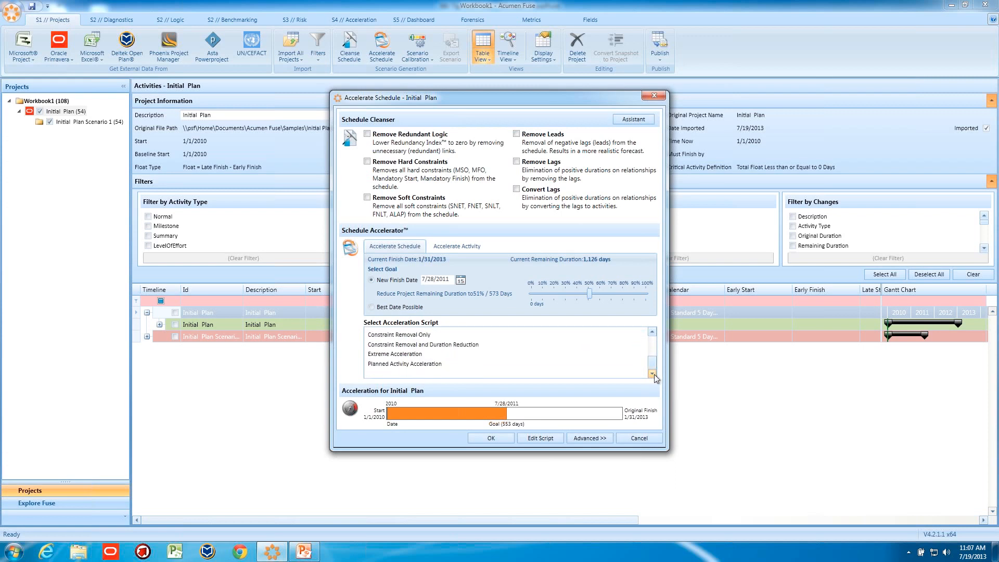
pyautogui.click(421, 364)
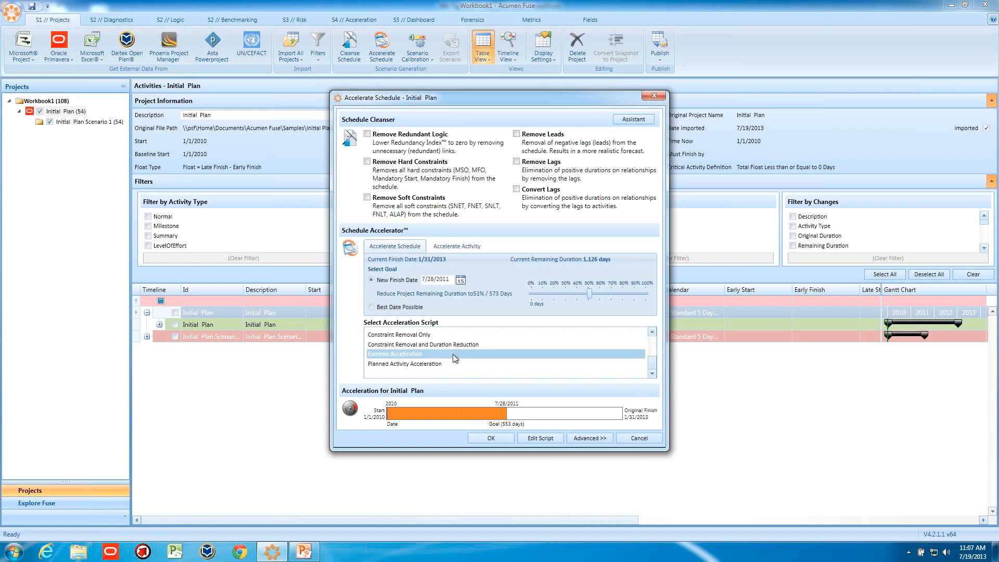
pyautogui.click(428, 344)
pyautogui.click(653, 333)
pyautogui.click(652, 333)
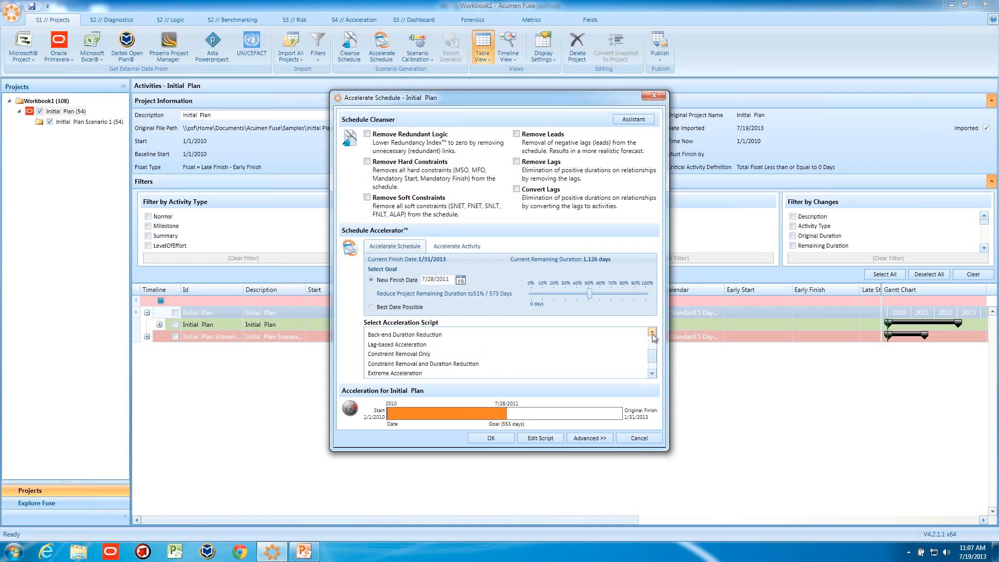
pyautogui.click(653, 333)
pyautogui.click(652, 333)
pyautogui.click(652, 333)
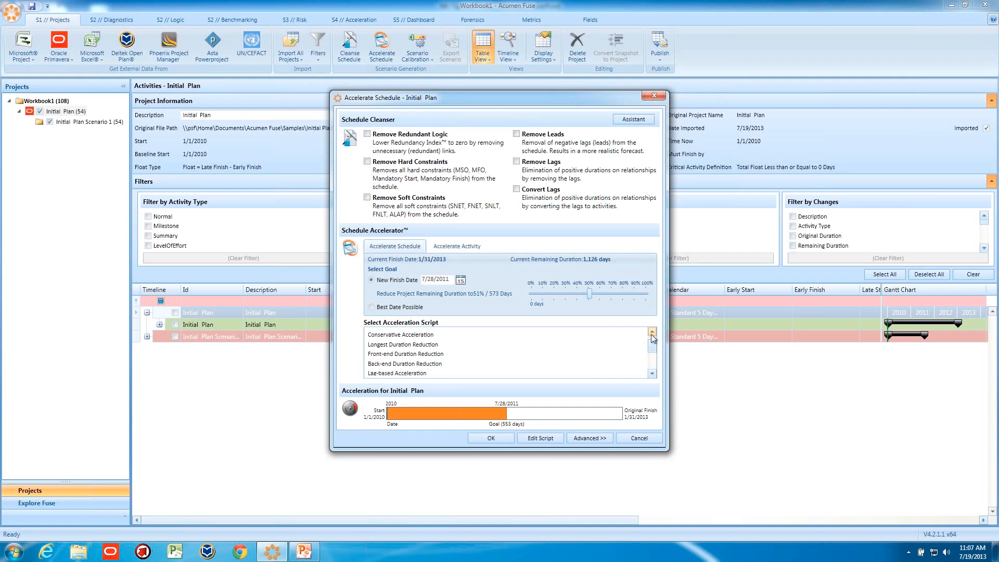
pyautogui.click(639, 437)
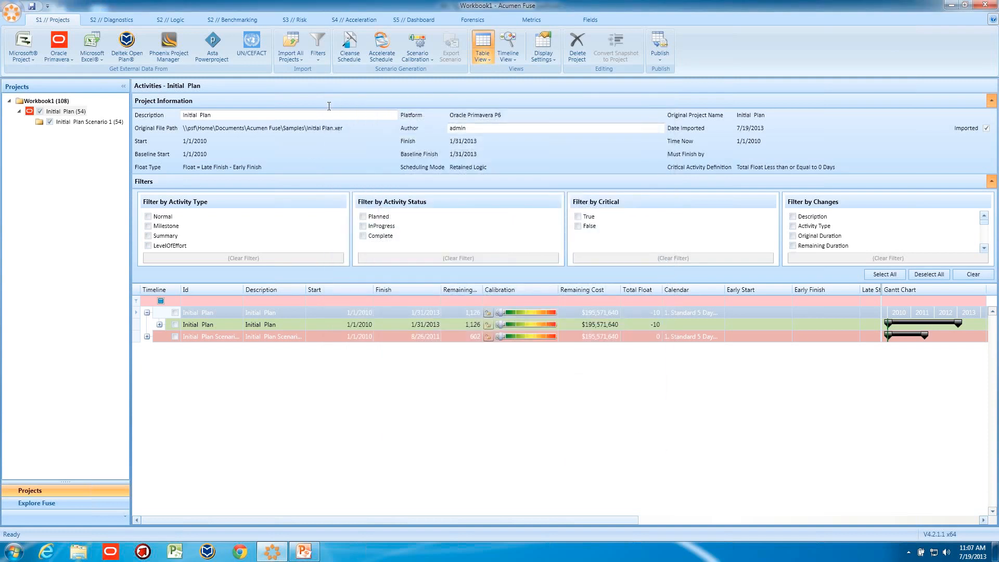
# - Open the Acceleration script library and view the Normal Acceleration script
pyautogui.click(380, 52)
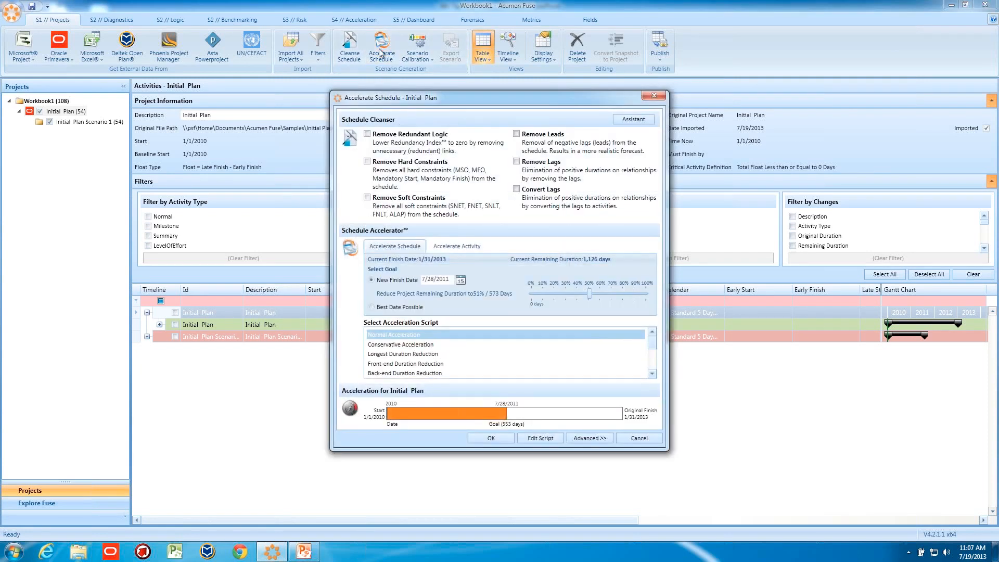
pyautogui.click(654, 96)
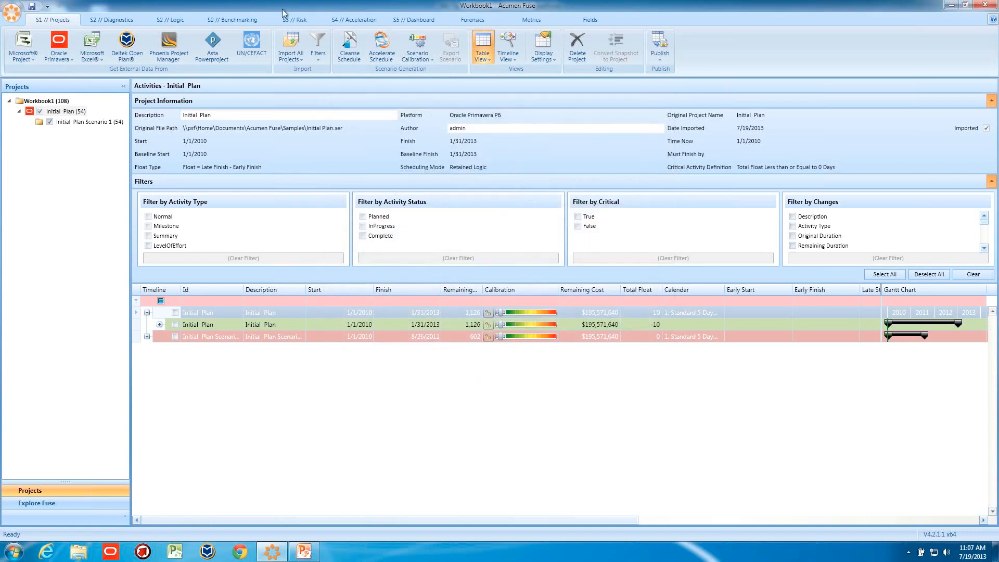
pyautogui.click(355, 21)
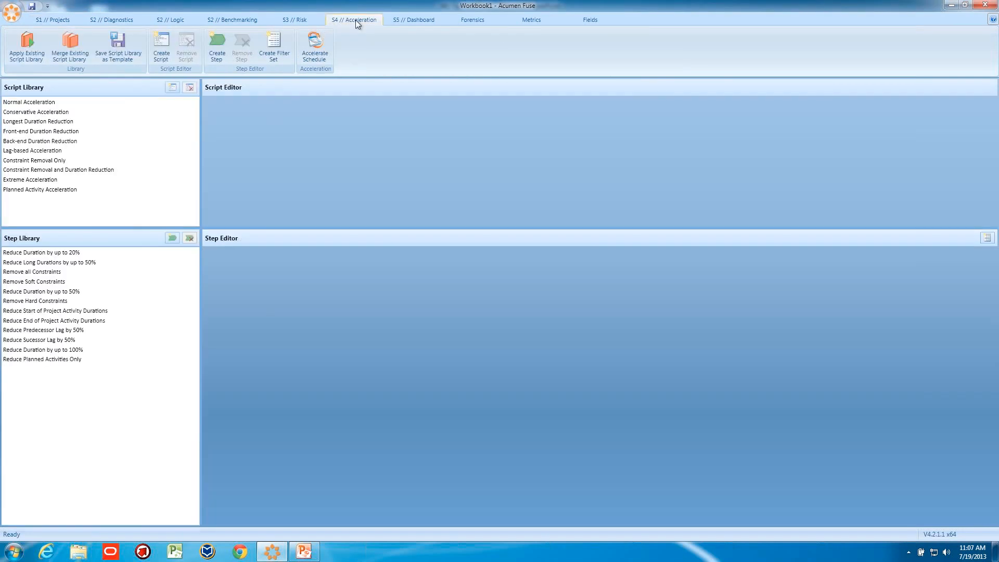
pyautogui.click(41, 103)
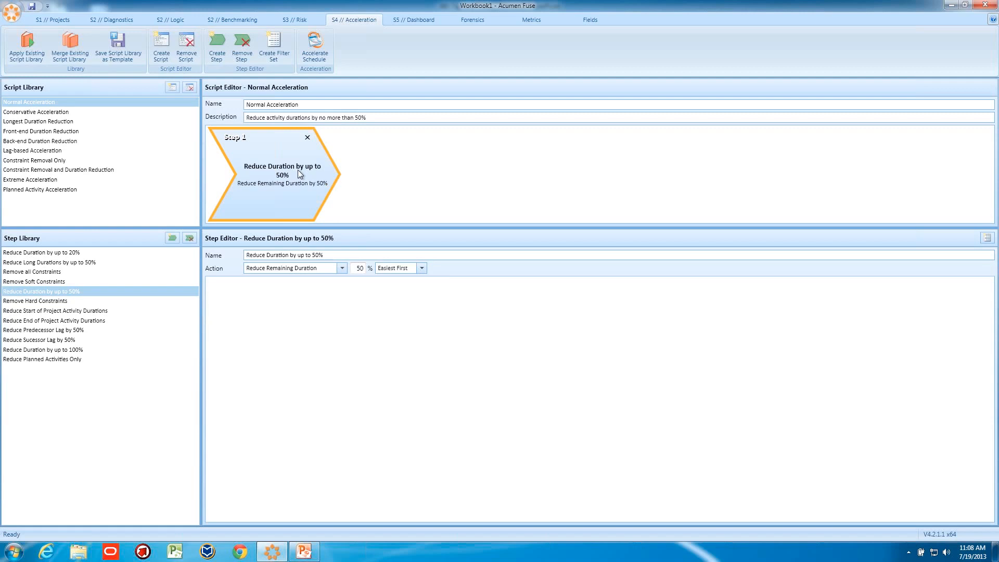
# - Inspect the Reduce Duration by up to 50% step and its prioritization options, keeping Easiest First
pyautogui.keyDown('ctrl'); pyautogui.click(78, 281); pyautogui.keyUp('ctrl')
pyautogui.click(78, 291)
pyautogui.click(420, 271)
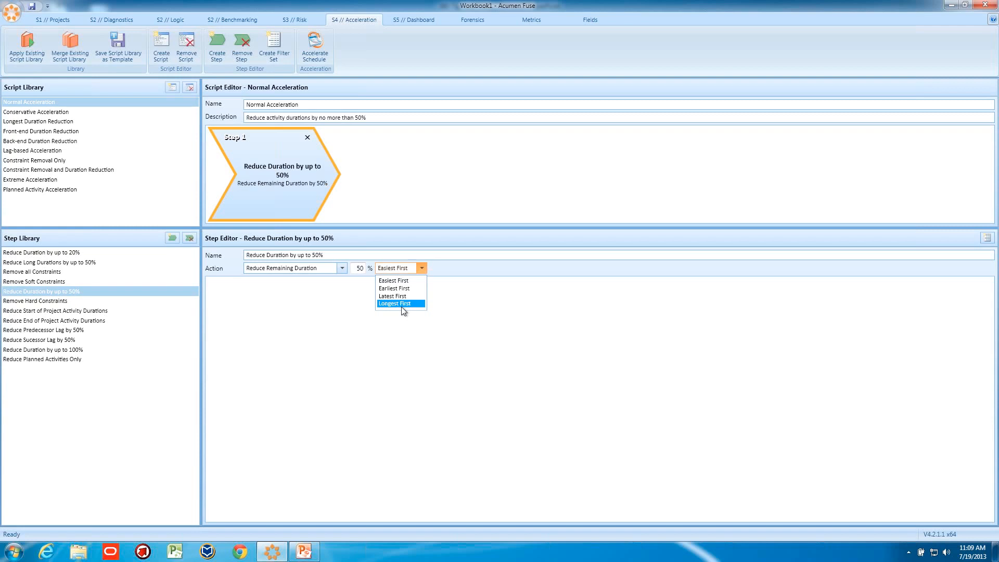
pyautogui.click(394, 280)
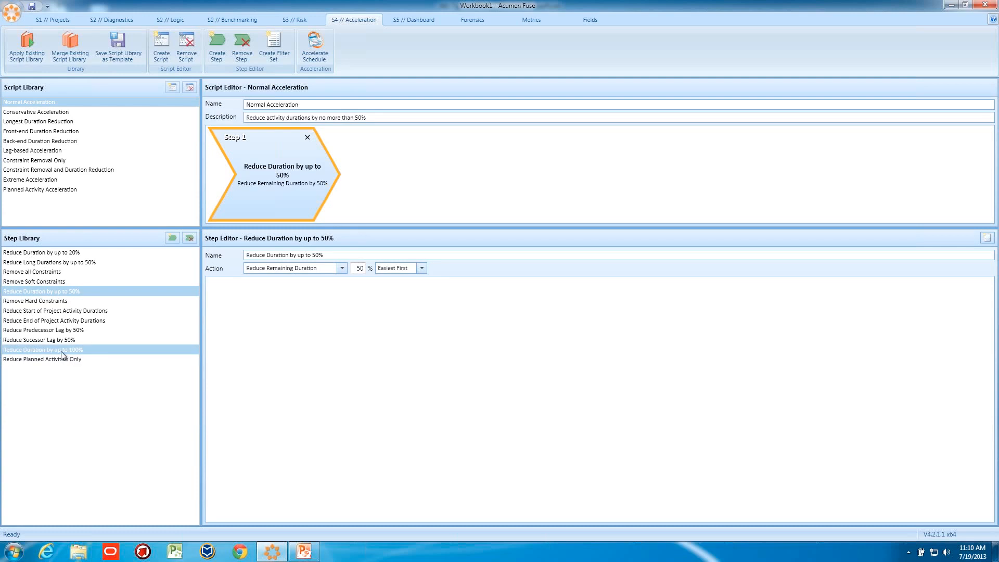
# - Review the Back-end, Lag-based, Constraint Removal and Extreme Acceleration scripts and their steps
pyautogui.click(52, 141)
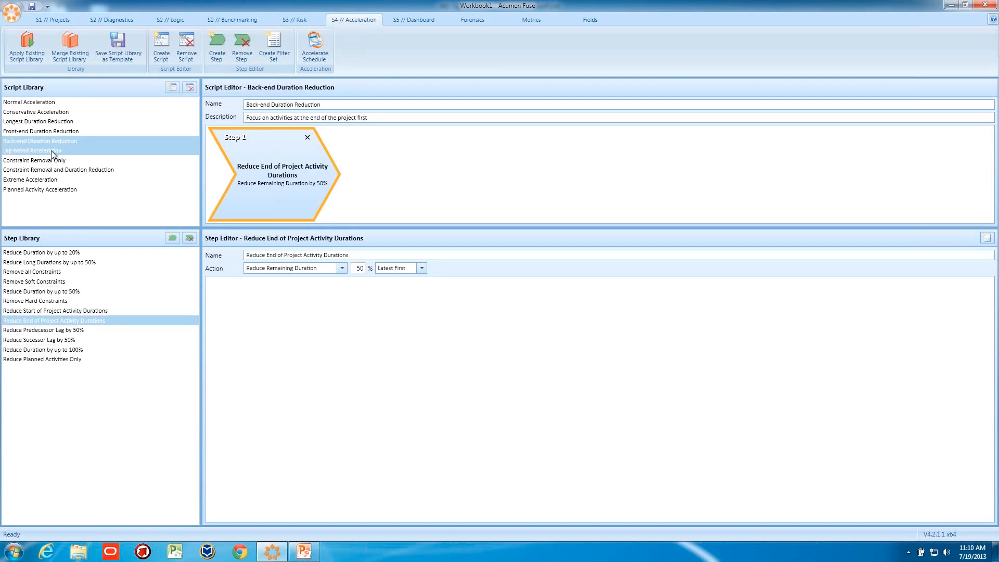
pyautogui.click(52, 151)
pyautogui.click(52, 161)
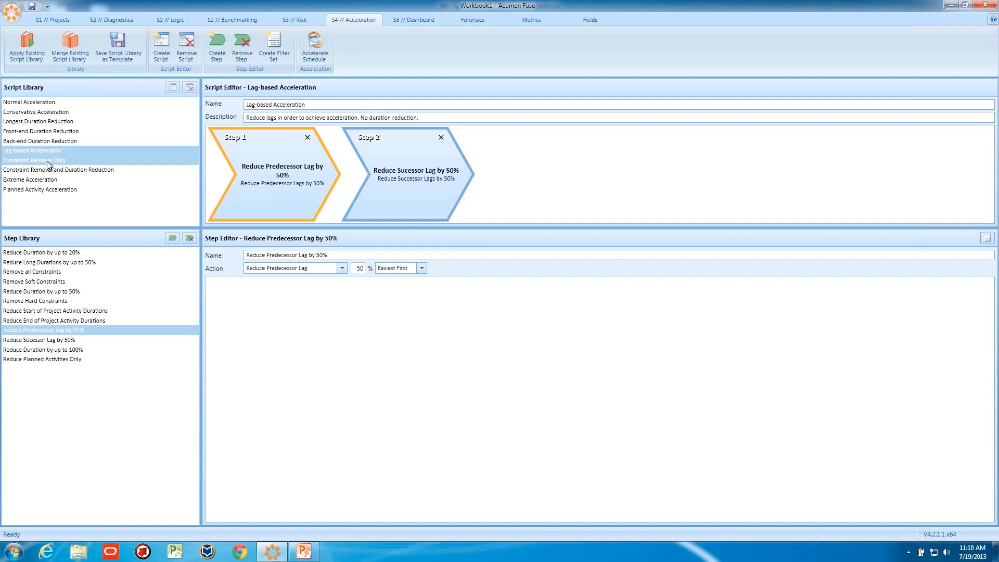
pyautogui.click(50, 170)
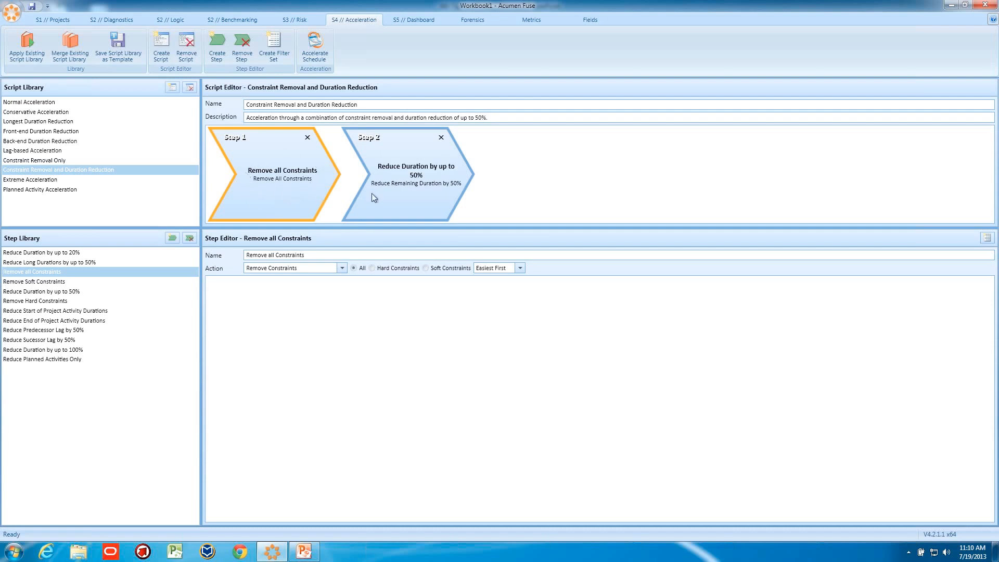
pyautogui.click(395, 187)
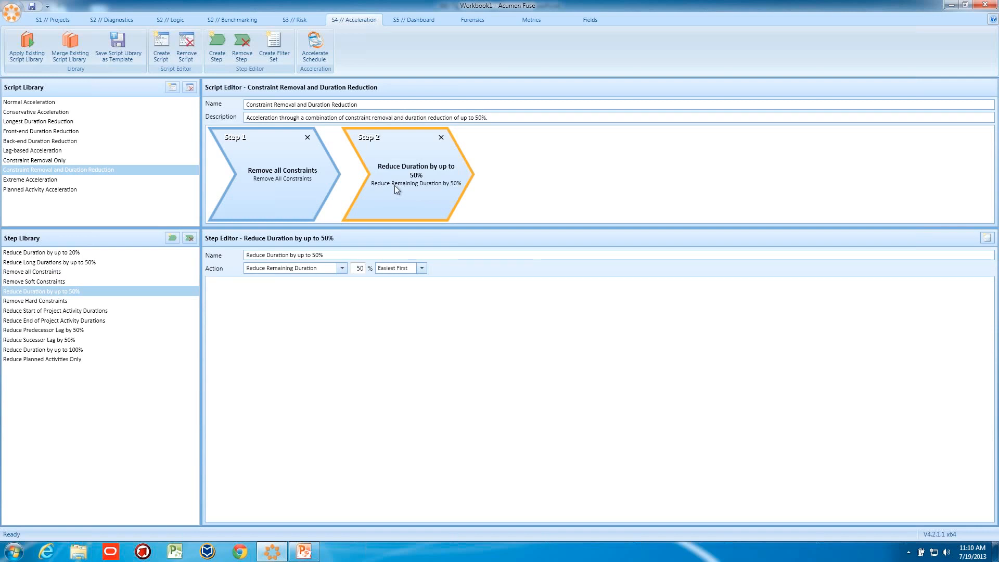
pyautogui.click(46, 179)
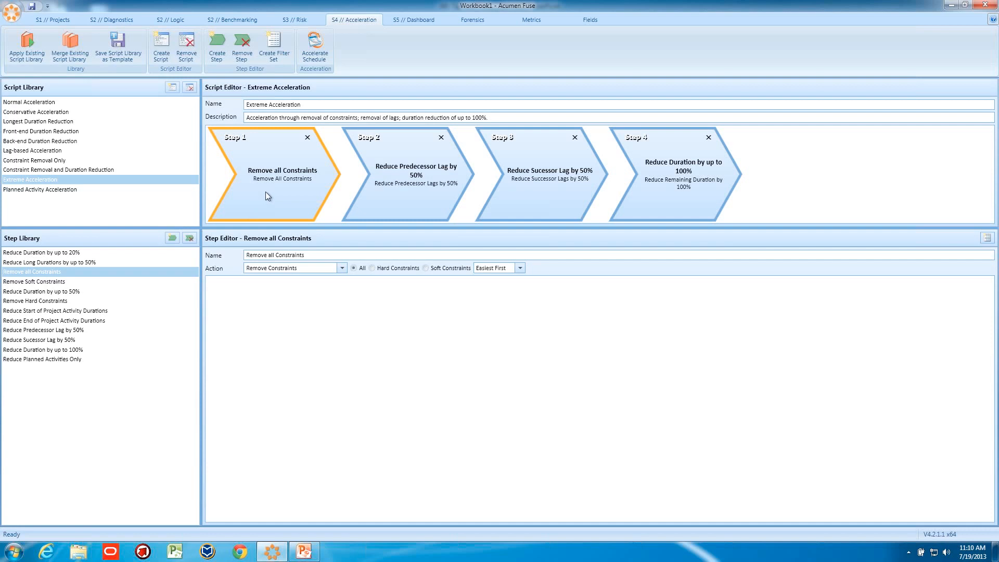
# - Inspect the remaining Extreme Acceleration steps and the Planned Activity Acceleration script with its filter set
pyautogui.click(388, 188)
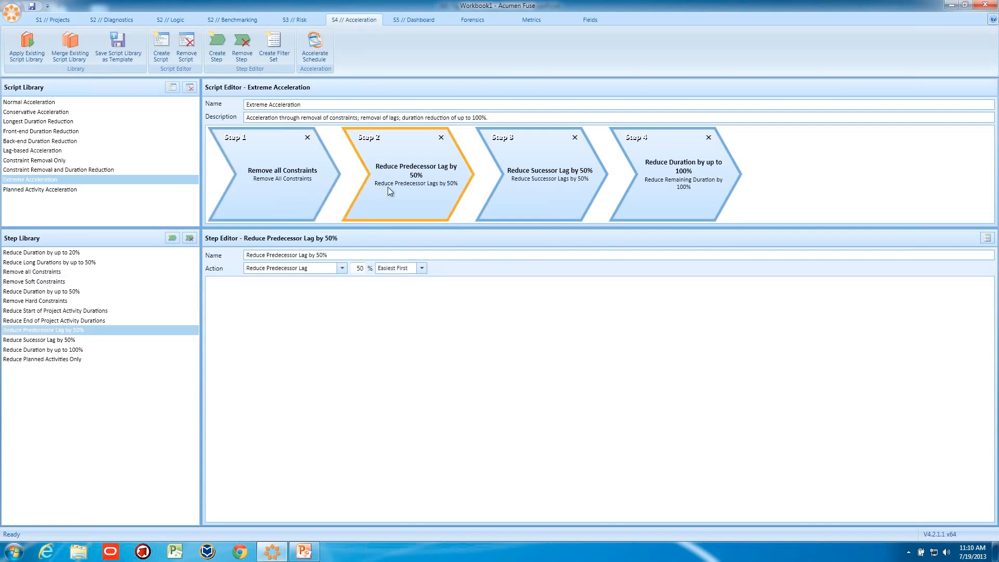
pyautogui.click(539, 177)
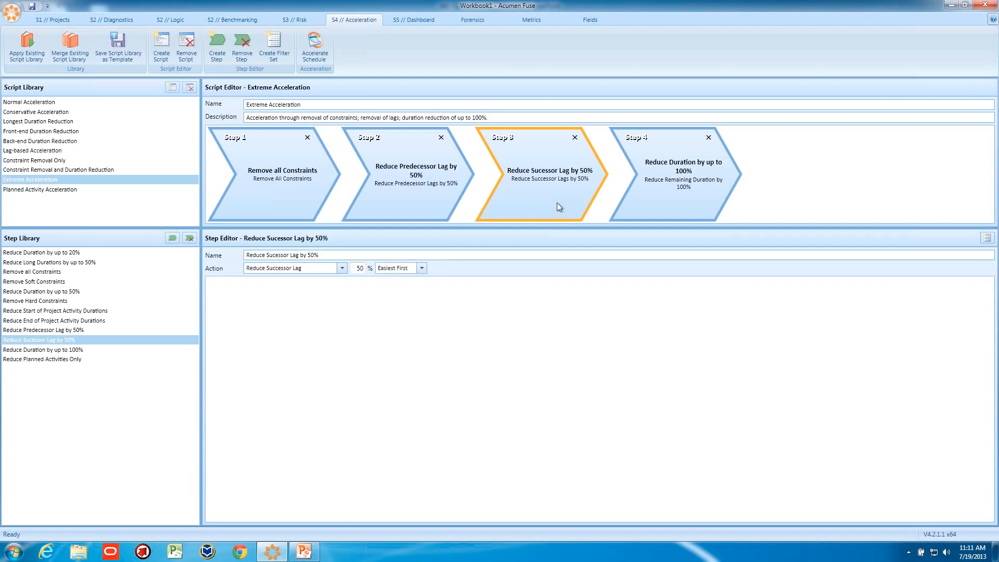
pyautogui.click(645, 180)
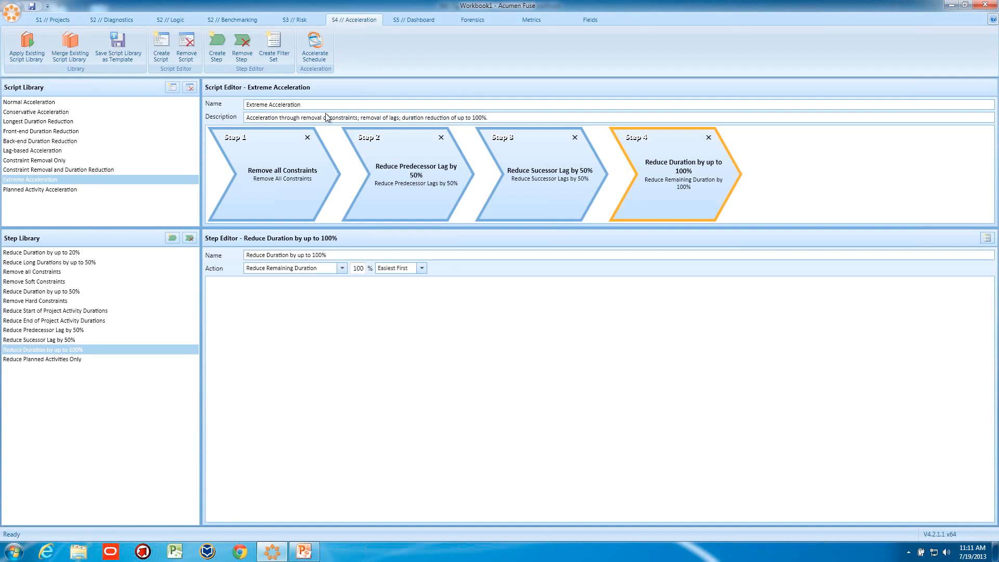
pyautogui.click(46, 191)
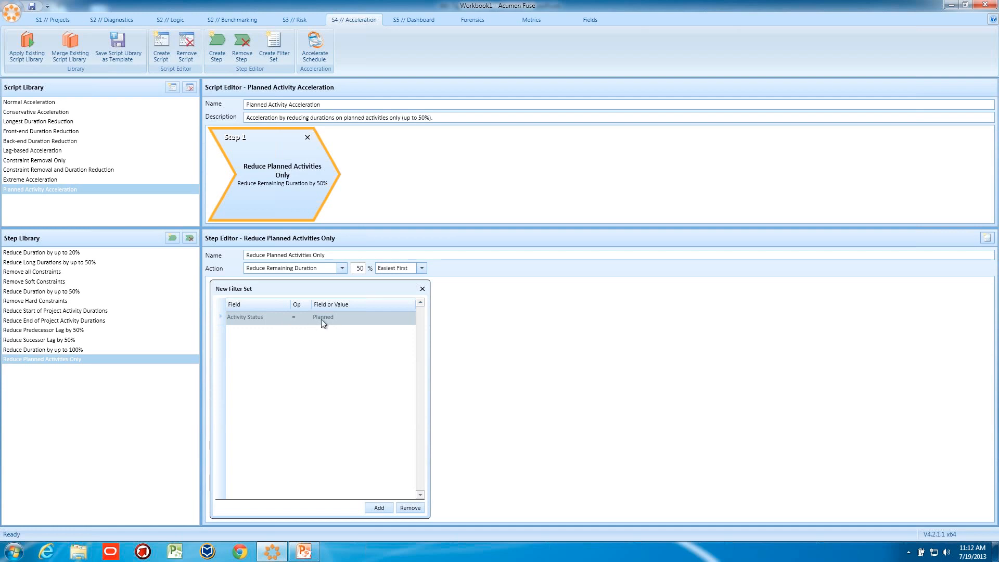
# - Create a new filter set for the Normal Acceleration script's step and add a condition row on the Location field
pyautogui.click(42, 101)
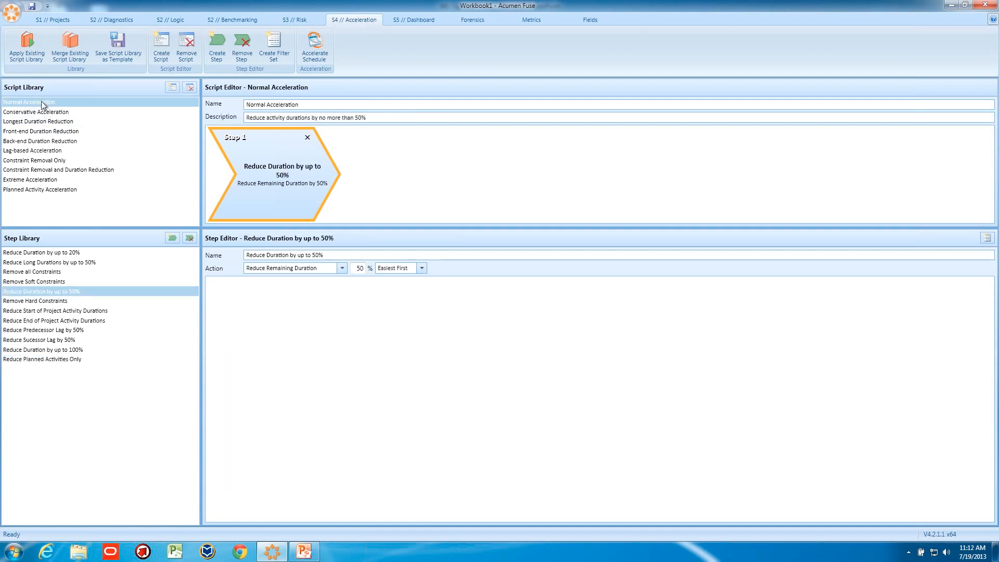
pyautogui.click(273, 46)
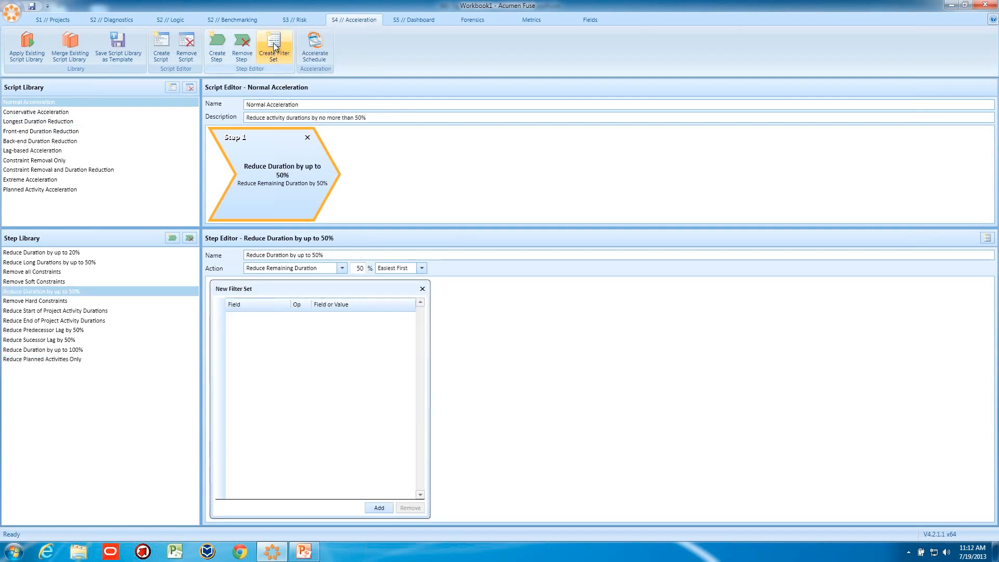
pyautogui.click(378, 507)
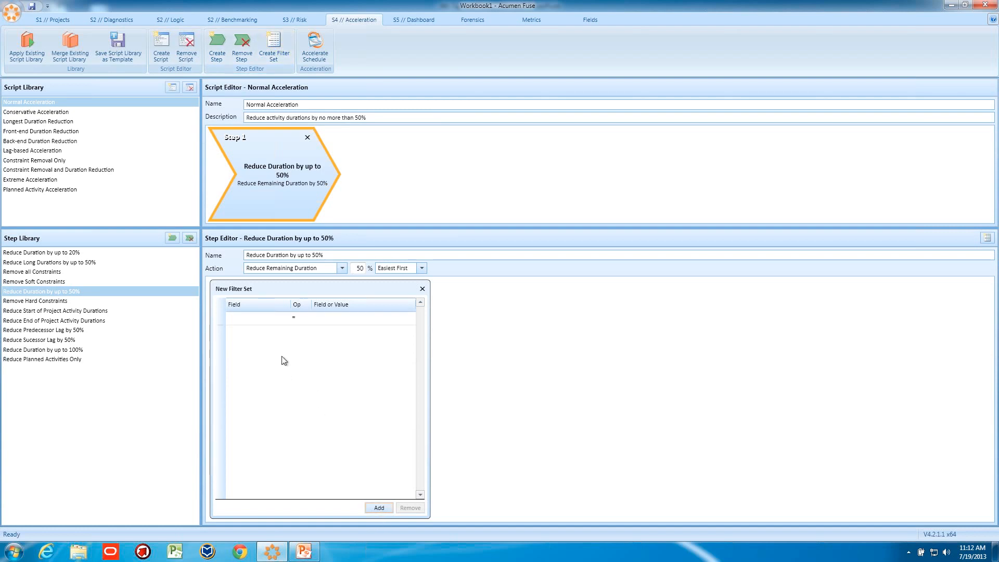
pyautogui.click(285, 318)
pyautogui.click(285, 318)
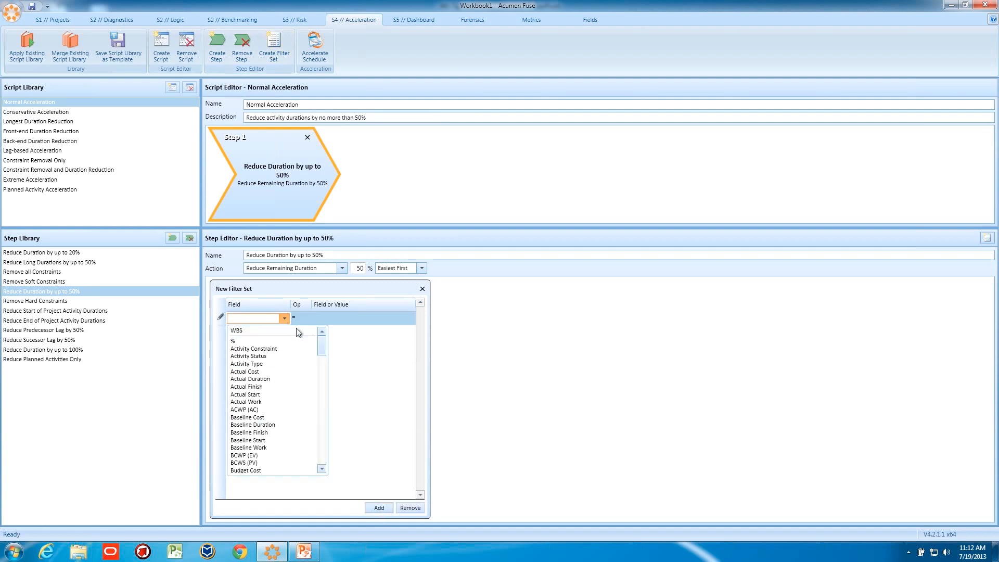
pyautogui.moveTo(321, 342); pyautogui.dragTo(324, 379)
pyautogui.click(243, 407)
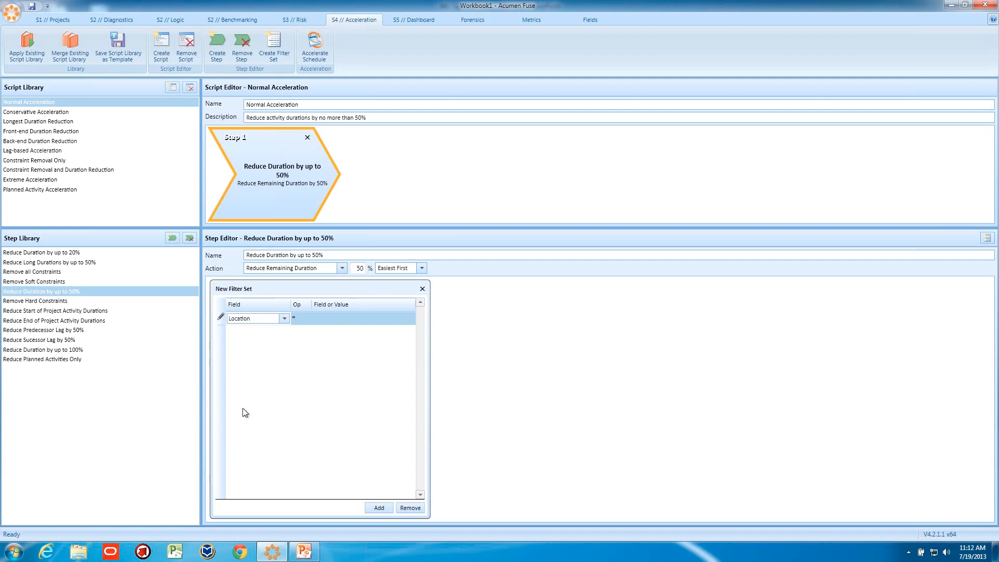
# - Set the Location condition to Equal with the value New Jersey
pyautogui.click(298, 319)
pyautogui.click(305, 318)
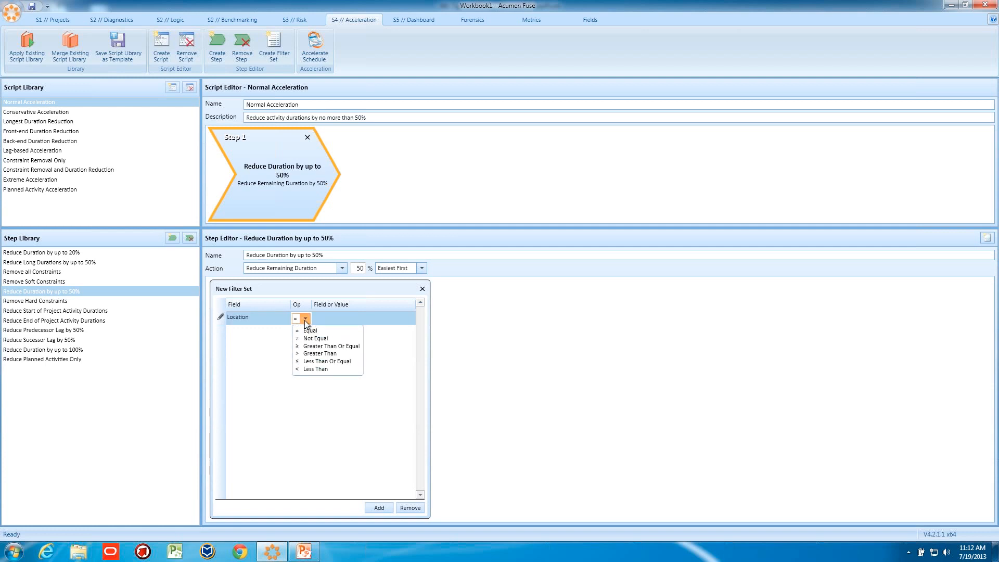
pyautogui.click(312, 338)
pyautogui.click(332, 318)
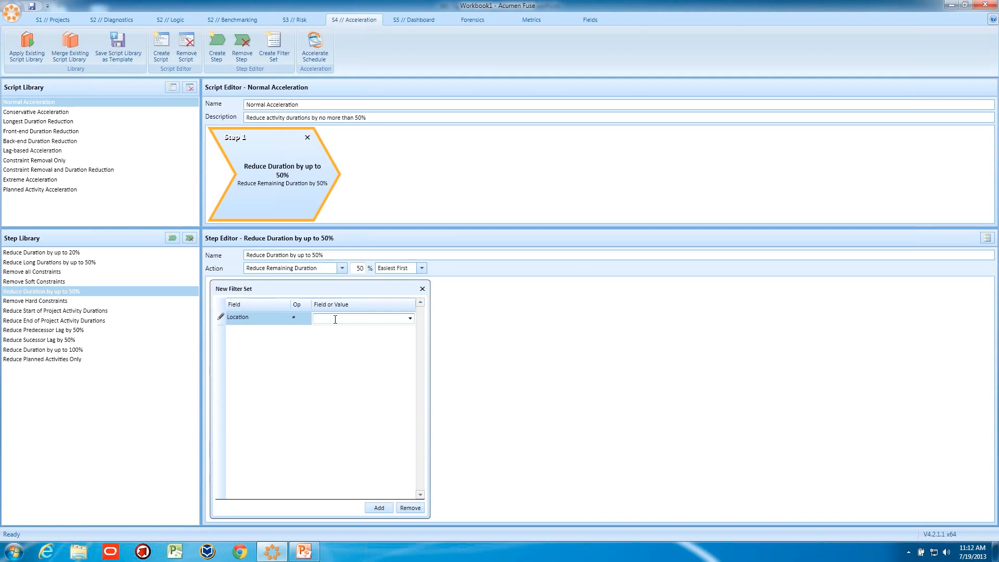
pyautogui.write('New Jersey')
pyautogui.click(298, 318)
pyautogui.click(304, 319)
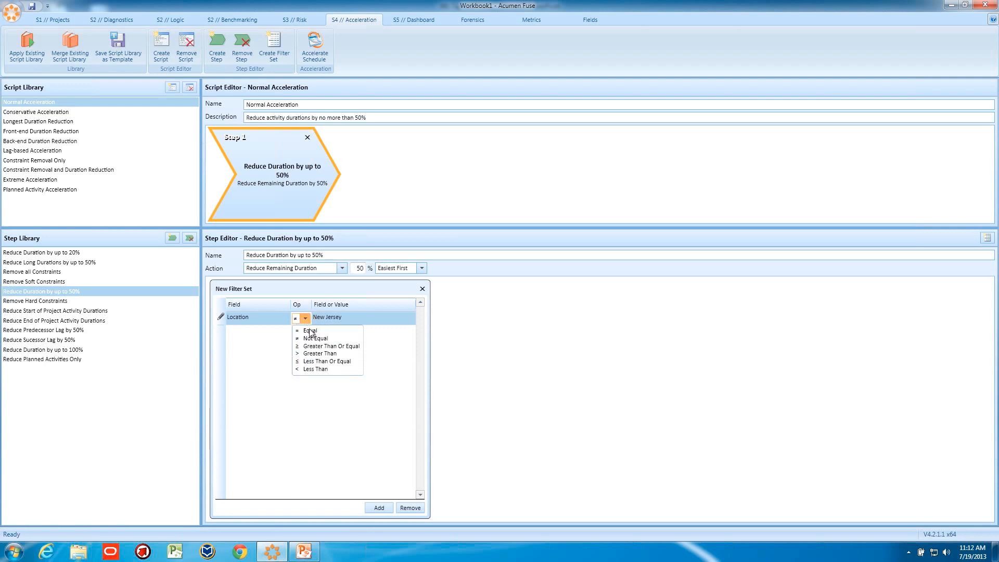
pyautogui.click(311, 331)
pyautogui.click(305, 318)
pyautogui.click(253, 289)
# - Add a second filter row using the Actual Cost field with the Greater Than operator
pyautogui.click(378, 507)
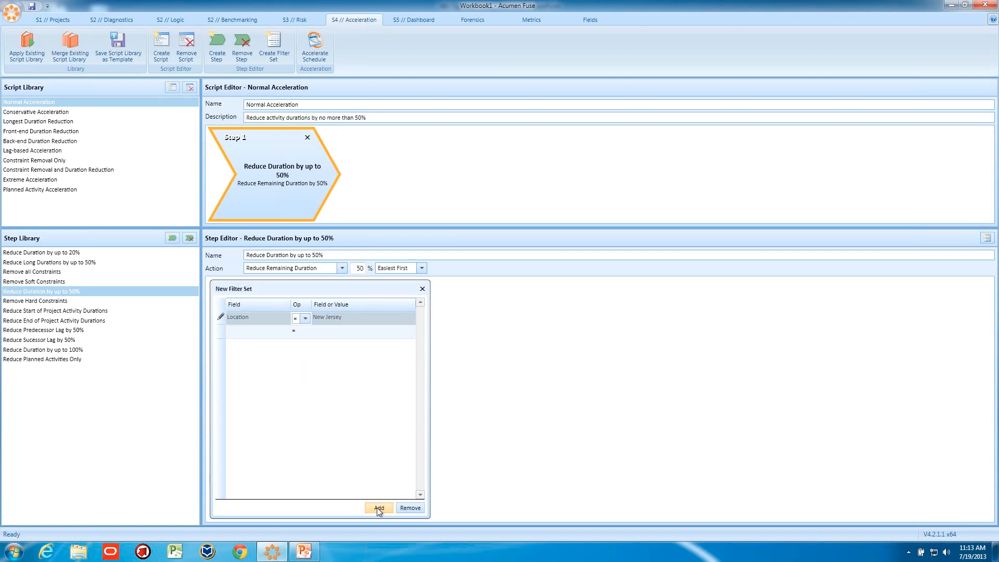
pyautogui.click(282, 331)
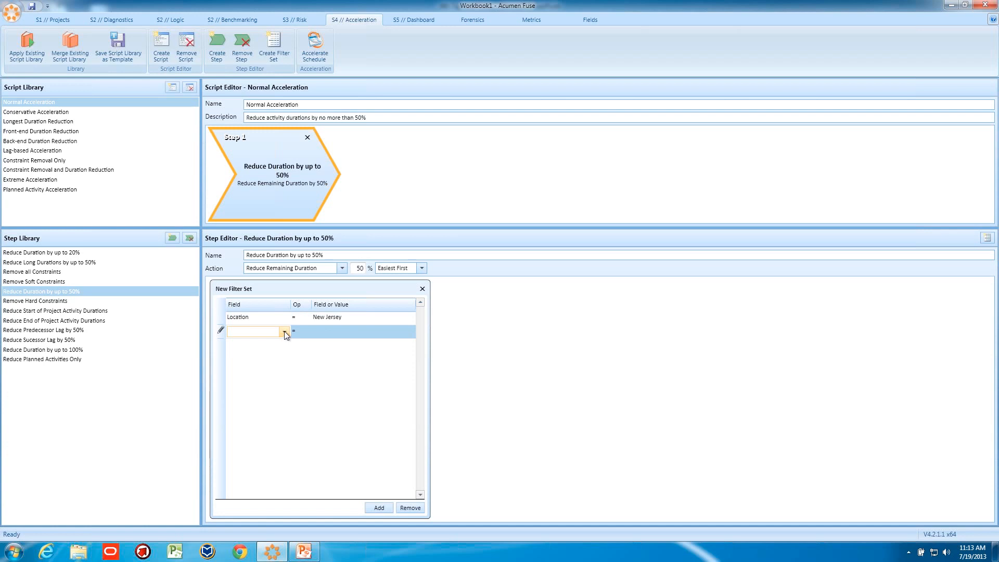
pyautogui.click(284, 332)
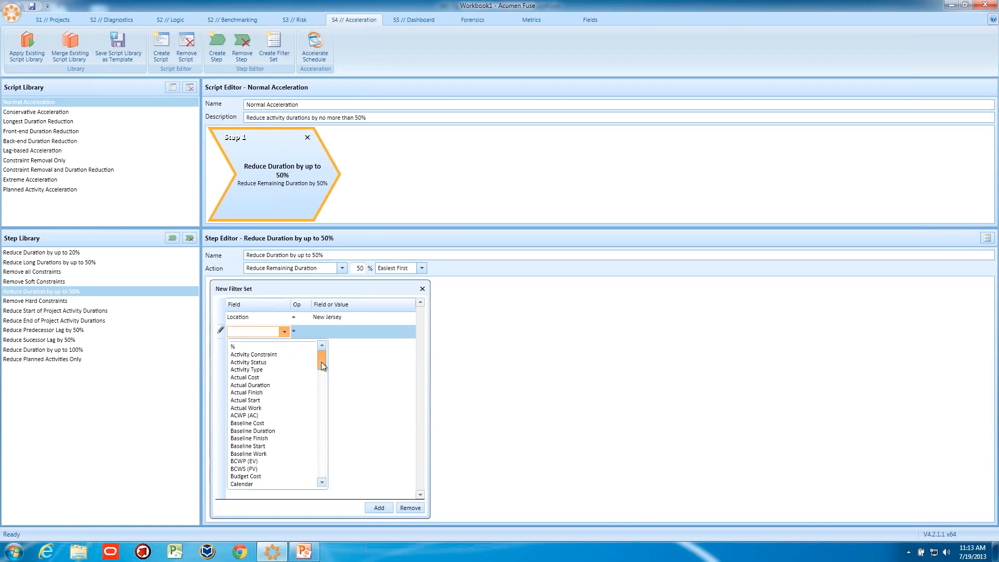
pyautogui.moveTo(321, 361); pyautogui.dragTo(321, 364)
pyautogui.scroll(2, 260, 367)
pyautogui.click(256, 378)
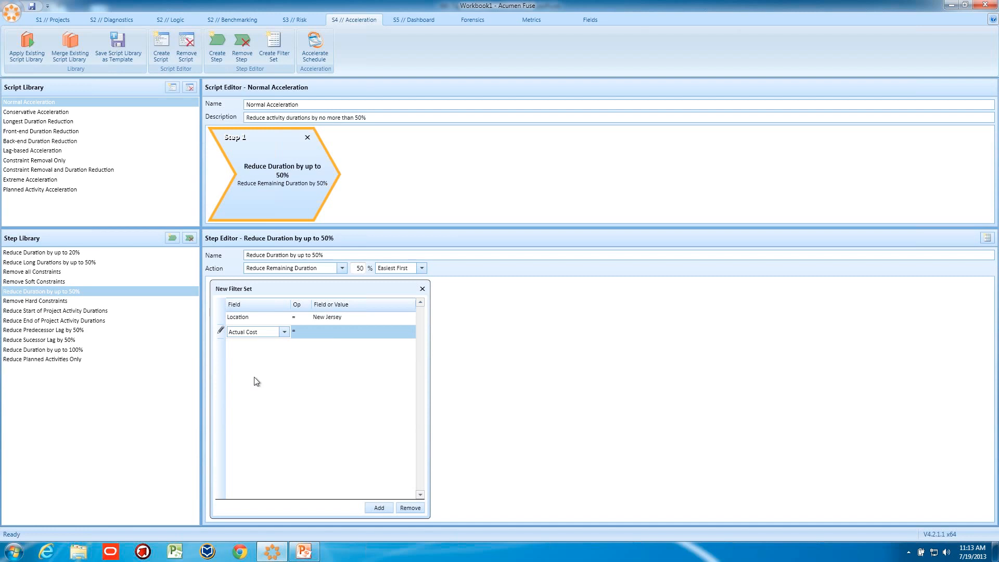
pyautogui.click(298, 330)
pyautogui.click(305, 332)
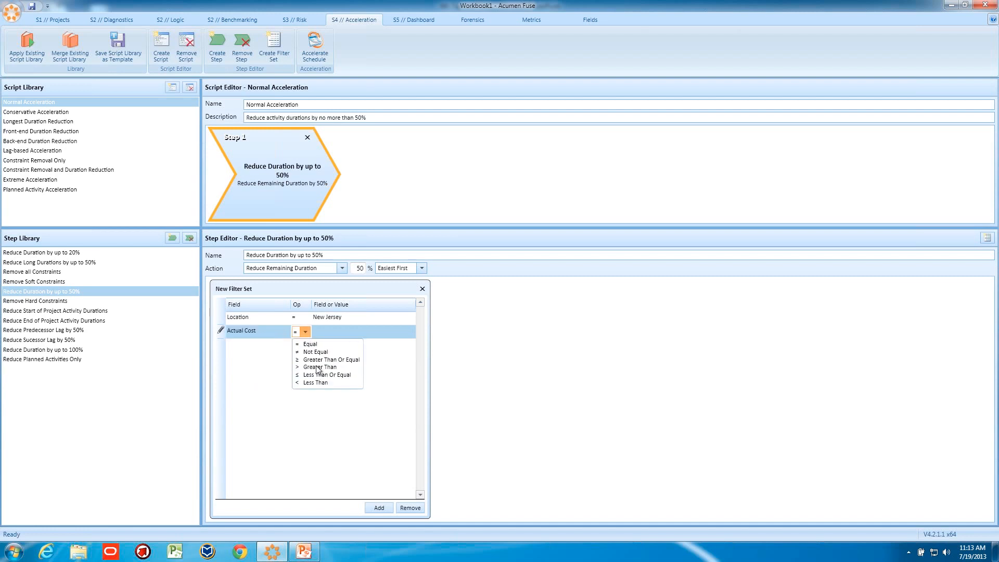
pyautogui.click(318, 367)
pyautogui.click(326, 334)
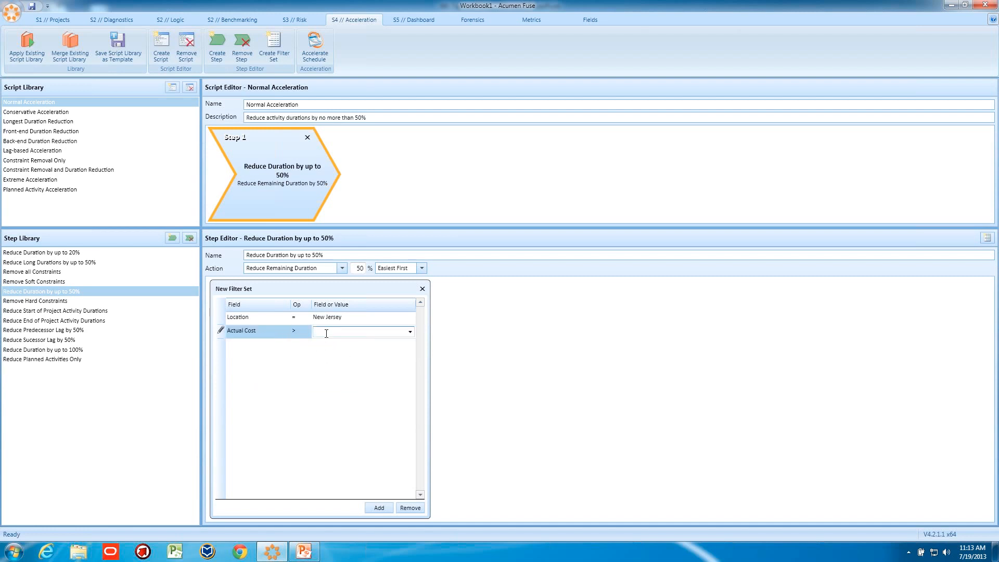
# - Switch the second row's field to Baseline Cost with value 12345 and close the filter set dialog
pyautogui.click(283, 329)
pyautogui.click(284, 331)
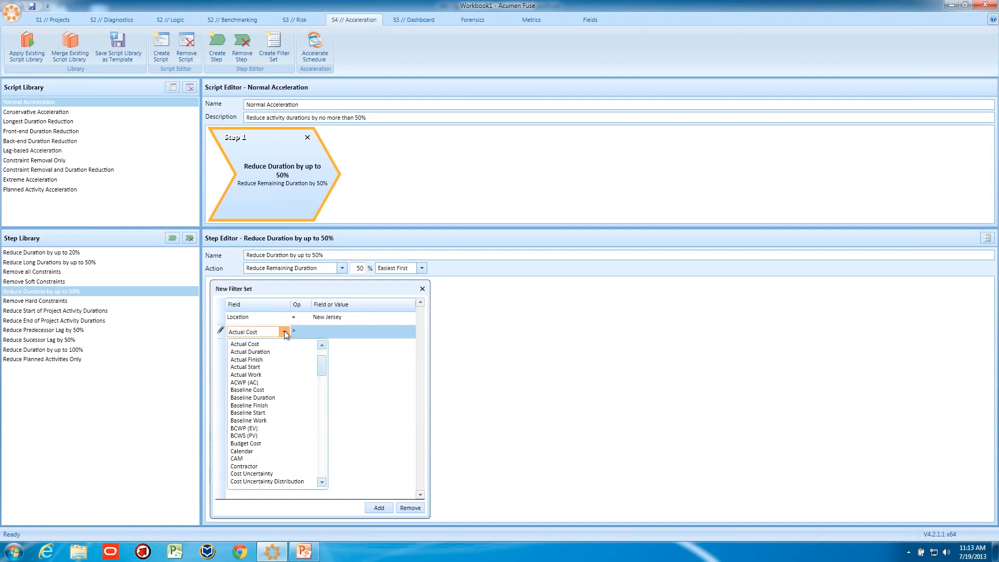
pyautogui.click(262, 390)
pyautogui.click(333, 329)
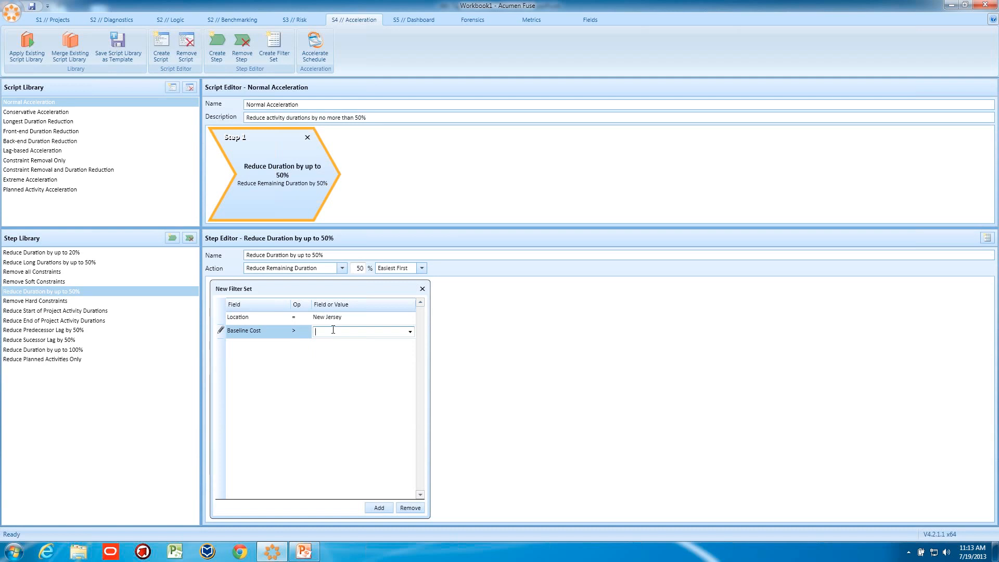
pyautogui.write('12345')
pyautogui.click(422, 289)
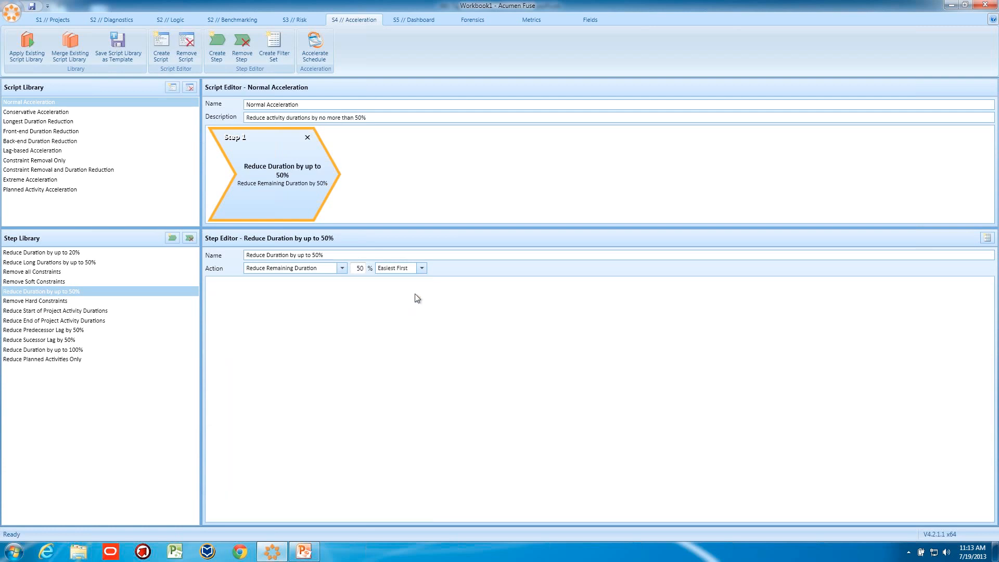